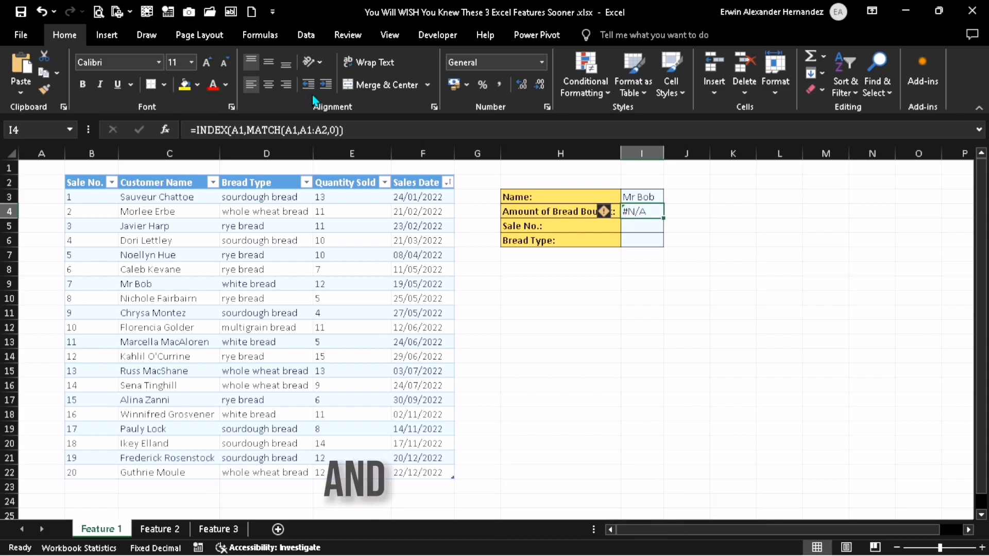
- Complete the I4 formula as =INDEX(Table2[Quantity Sold],MATCH(I3,Table2[Customer Name],0)) and check it against the matching table row
{"action": "left_click", "coordinate": [237, 126]}
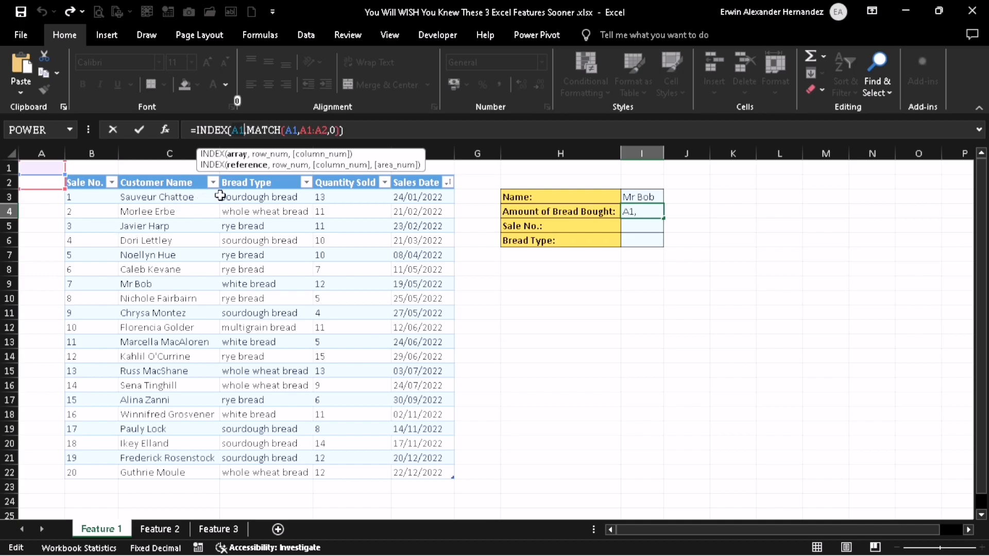
{"action": "left_click_drag", "start_coordinate": [375, 428], "coordinate": [361, 472]}
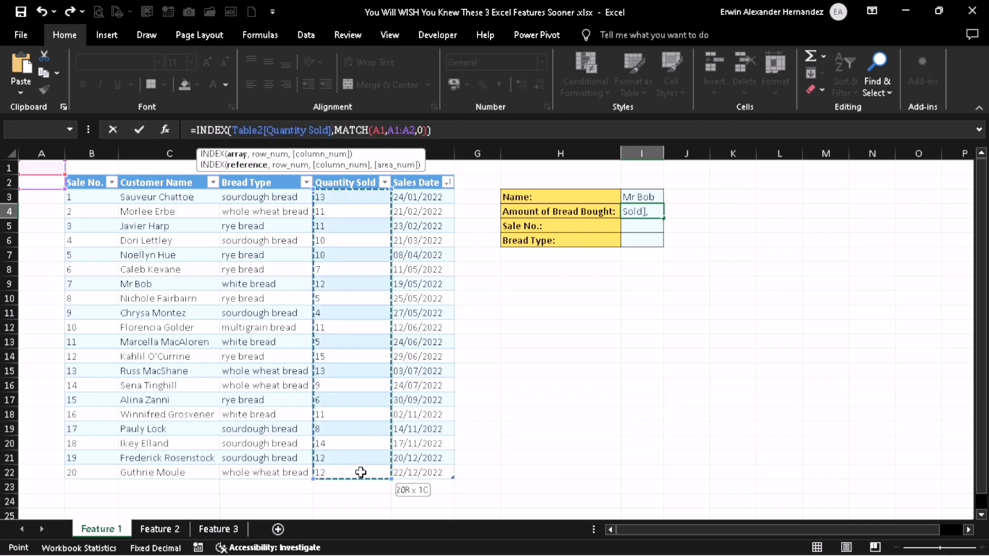
{"action": "left_click", "coordinate": [370, 128]}
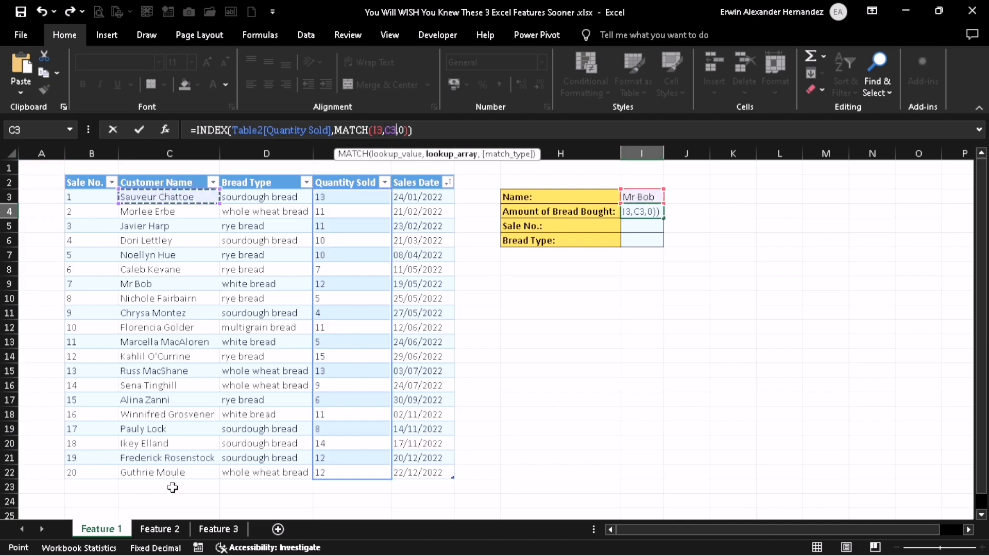
{"action": "left_click_drag", "start_coordinate": [174, 473], "coordinate": [174, 472]}
{"action": "key", "text": "Return"}
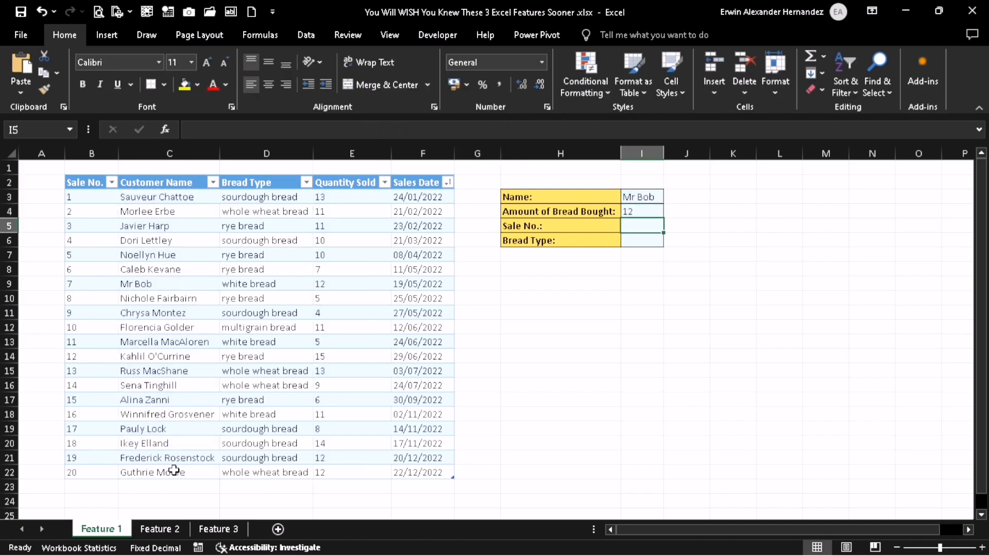
{"action": "left_click_drag", "start_coordinate": [154, 284], "coordinate": [361, 284]}
- Copy the full text of the INDEX and MATCH formula in cell I4
{"action": "left_click", "coordinate": [631, 211]}
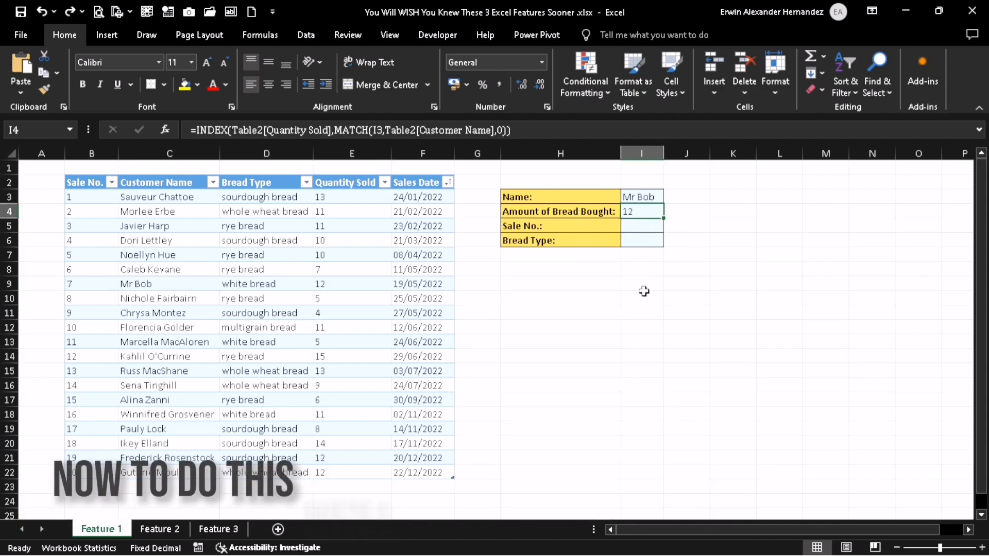
{"action": "left_click", "coordinate": [569, 124]}
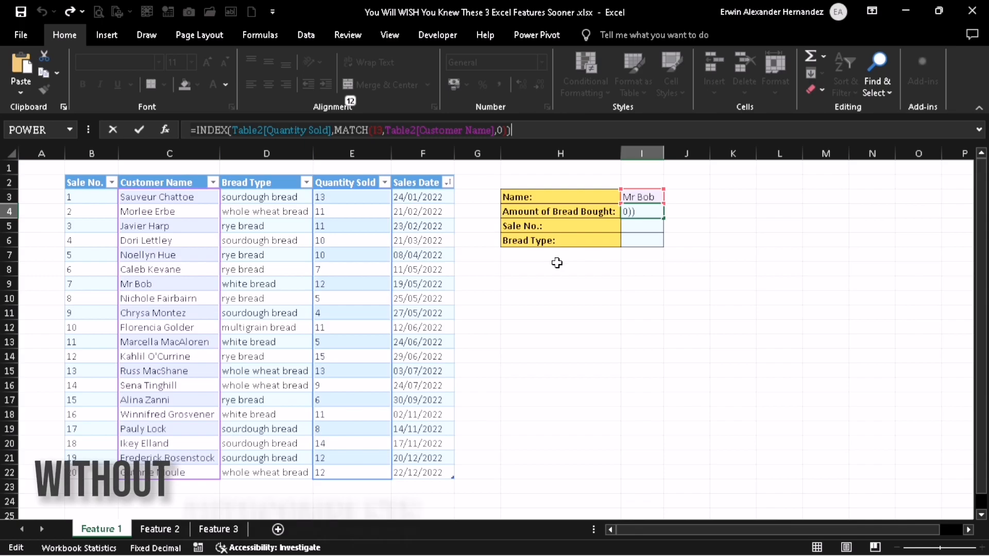
{"action": "key", "text": "ctrl+Return"}
- Open the AutoCorrect options from the program's Proofing settings
{"action": "left_click", "coordinate": [21, 34]}
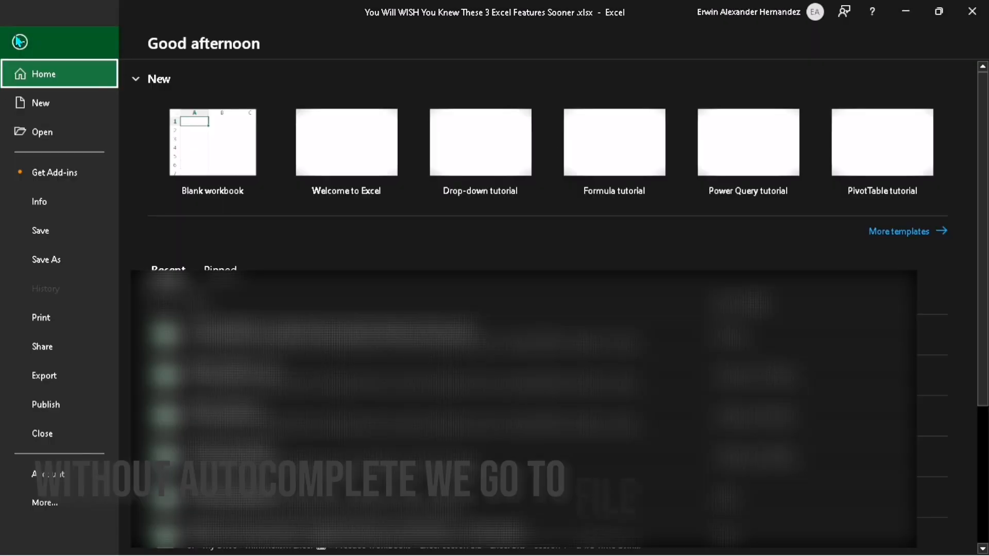
{"action": "left_click", "coordinate": [46, 508]}
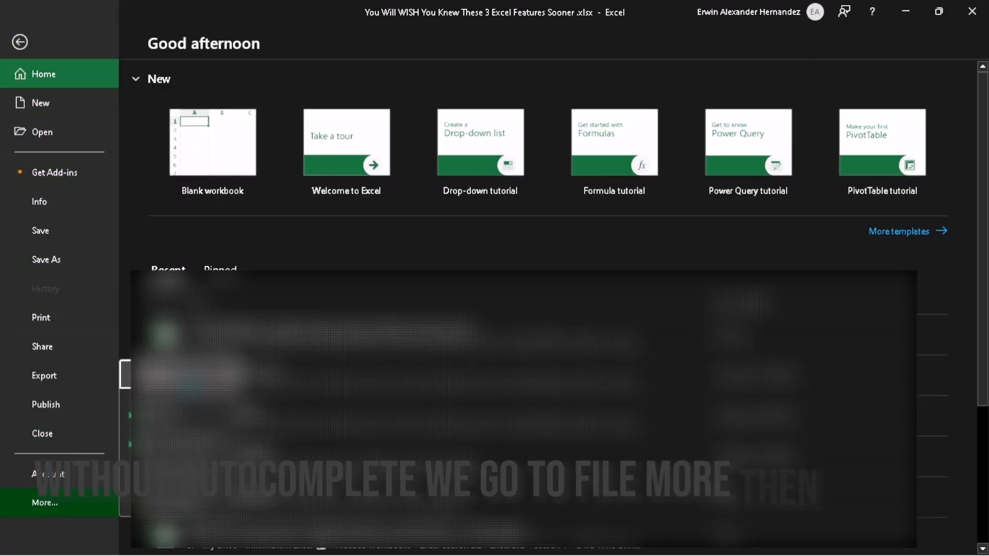
{"action": "left_click", "coordinate": [191, 384]}
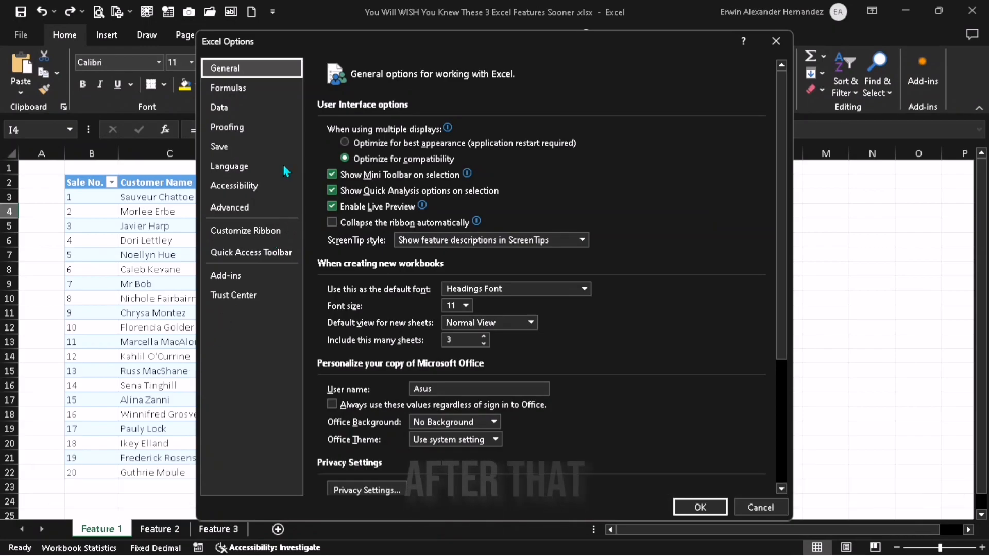
{"action": "left_click", "coordinate": [252, 133]}
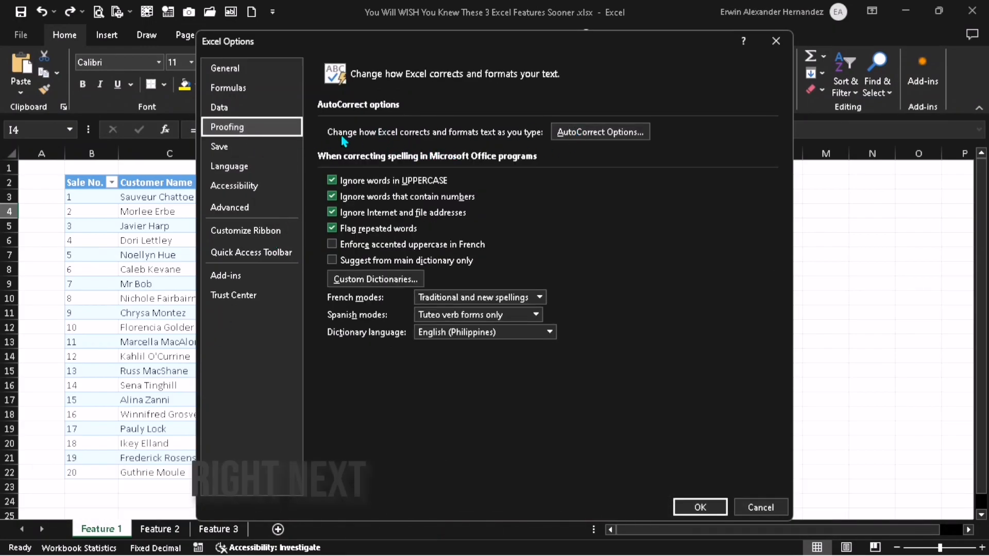
{"action": "left_click", "coordinate": [577, 135]}
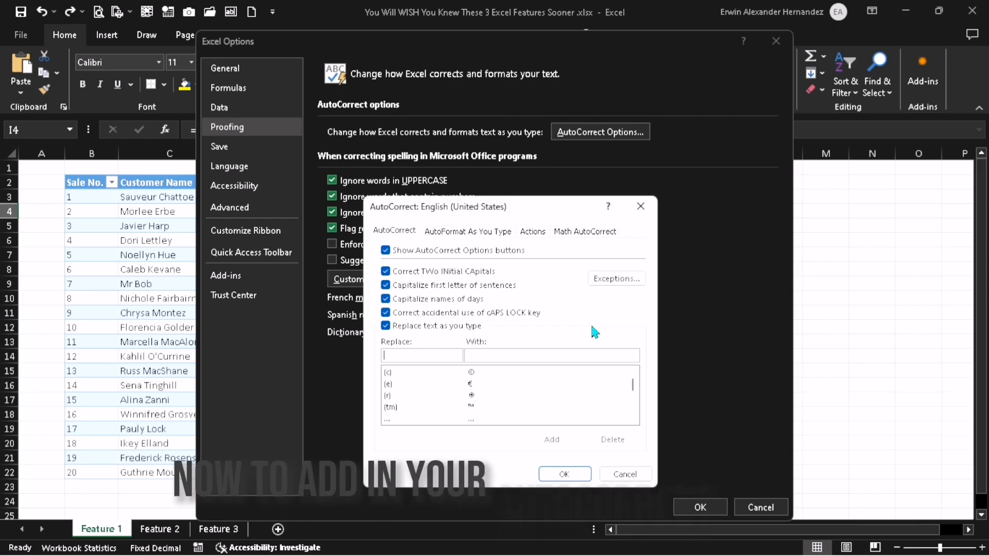
- Set the AutoCorrect replace text to I&M and paste the copied formula as its replacement
{"action": "left_click", "coordinate": [428, 387]}
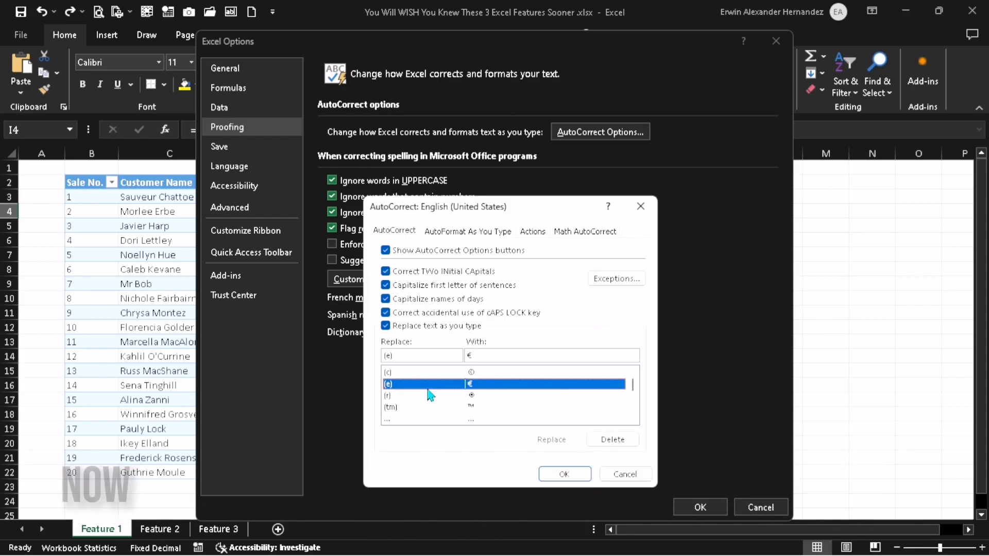
{"action": "left_click", "coordinate": [414, 356]}
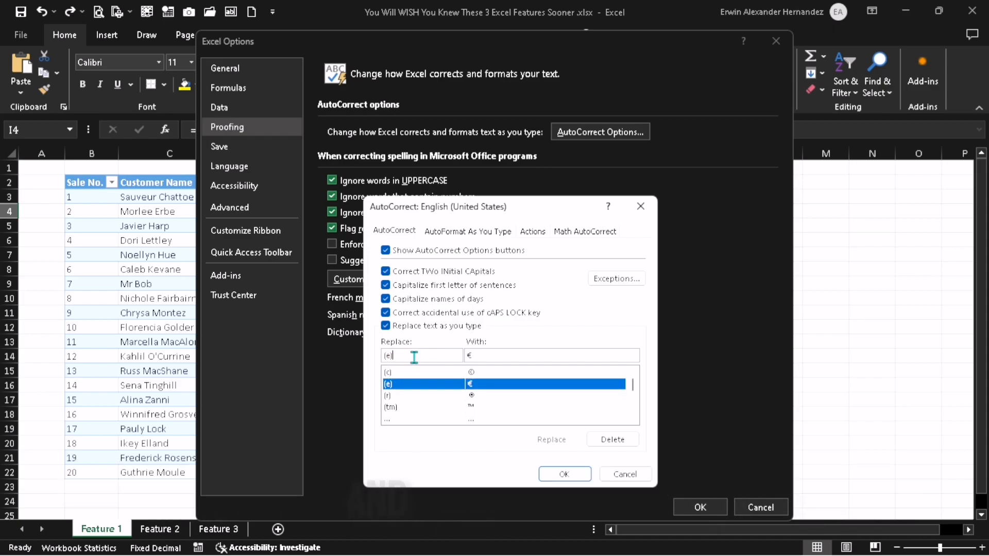
{"action": "type", "text": "I&M"}
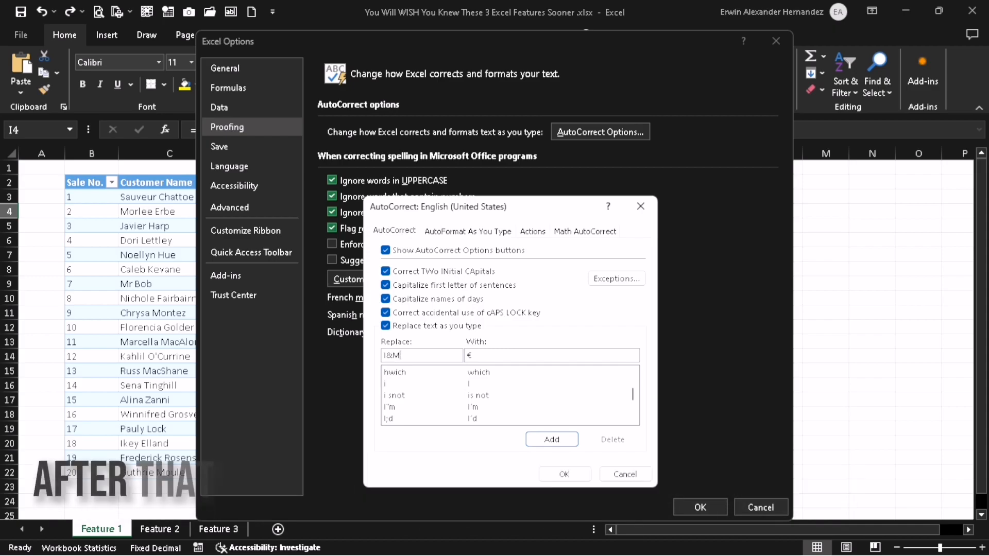
{"action": "left_click", "coordinate": [482, 356]}
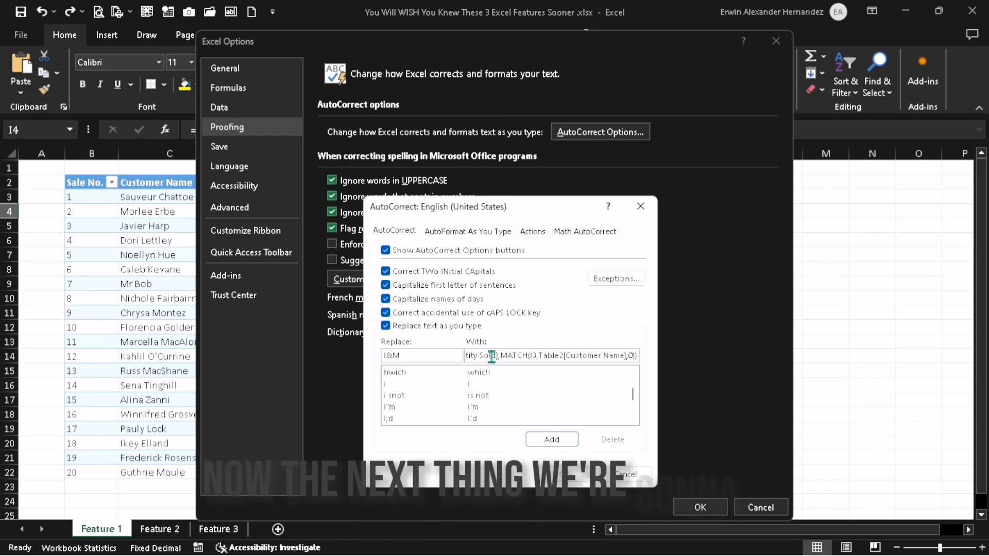
- Change the replacement formula's arguments to generic references so it reads =INDEX(A1,MATCH(A1,A1:A2,0))
{"action": "key", "text": "Left"}
{"action": "key", "text": "Left"}
{"action": "key", "text": "Left"}
{"action": "key", "text": "Left"}
{"action": "key", "text": "Left"}
{"action": "key", "text": "Left"}
{"action": "key", "text": "Left"}
{"action": "key", "text": "Left"}
{"action": "key", "text": "Left"}
{"action": "key", "text": "Left"}
{"action": "key", "text": "Left"}
{"action": "key", "text": "Left"}
{"action": "key", "text": "Left"}
{"action": "key", "text": "Left"}
{"action": "key", "text": "Left"}
{"action": "key", "text": "Left"}
{"action": "key", "text": "Left"}
{"action": "key", "text": "Left"}
{"action": "key", "text": "Left"}
{"action": "key", "text": "Left"}
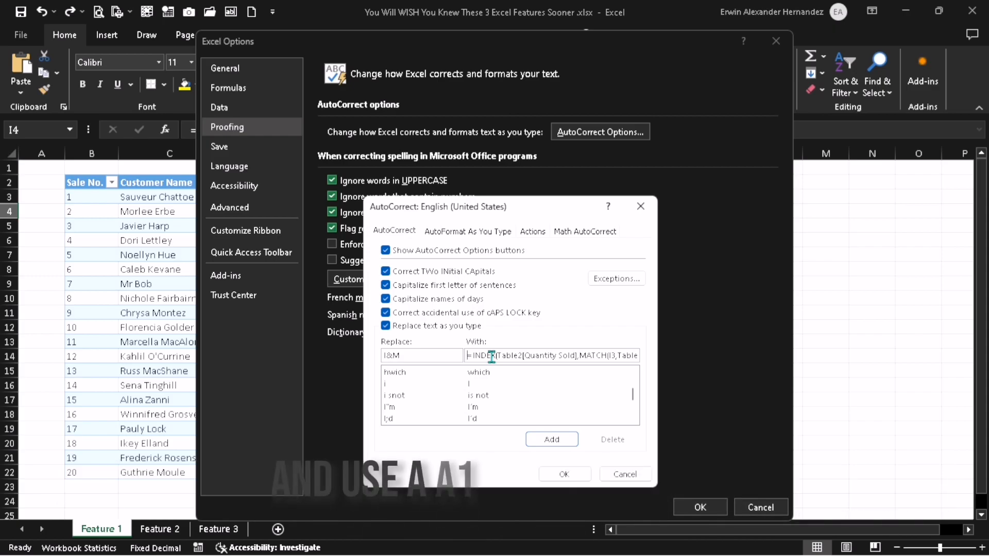
{"action": "left_click_drag", "start_coordinate": [498, 356], "coordinate": [543, 355]}
{"action": "type", "text": "A!A2"}
{"action": "left_click_drag", "start_coordinate": [548, 356], "coordinate": [641, 361]}
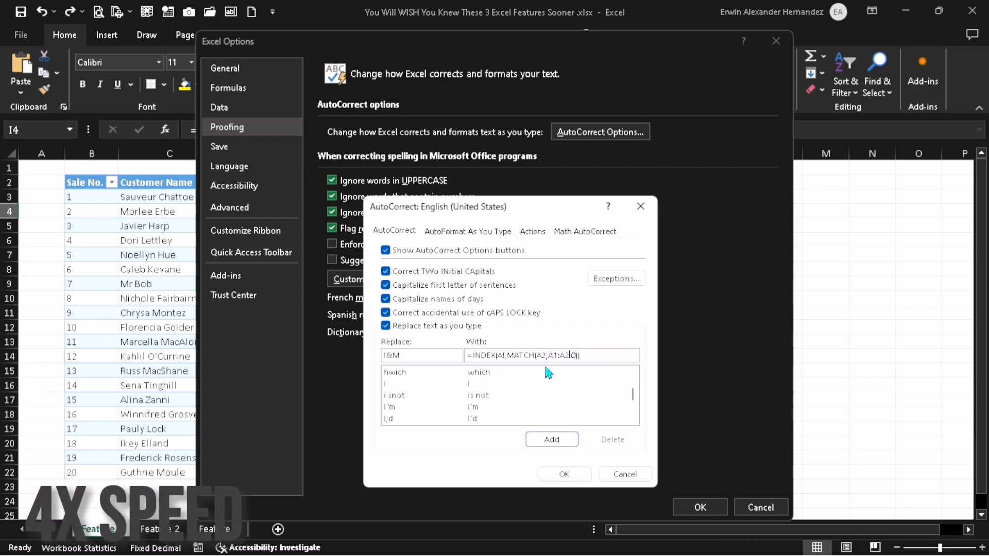
{"action": "type", "text": ","}
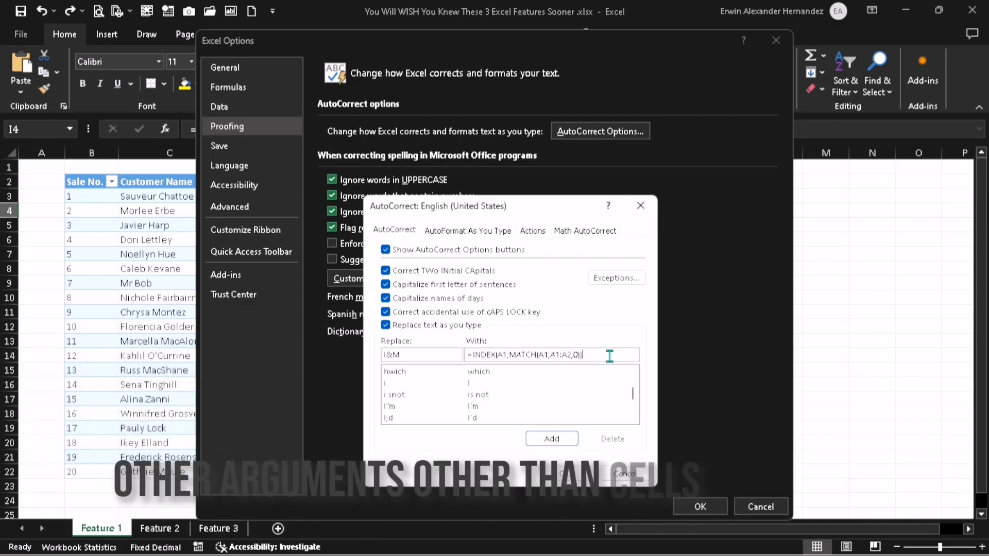
{"action": "double_click", "coordinate": [533, 355]}
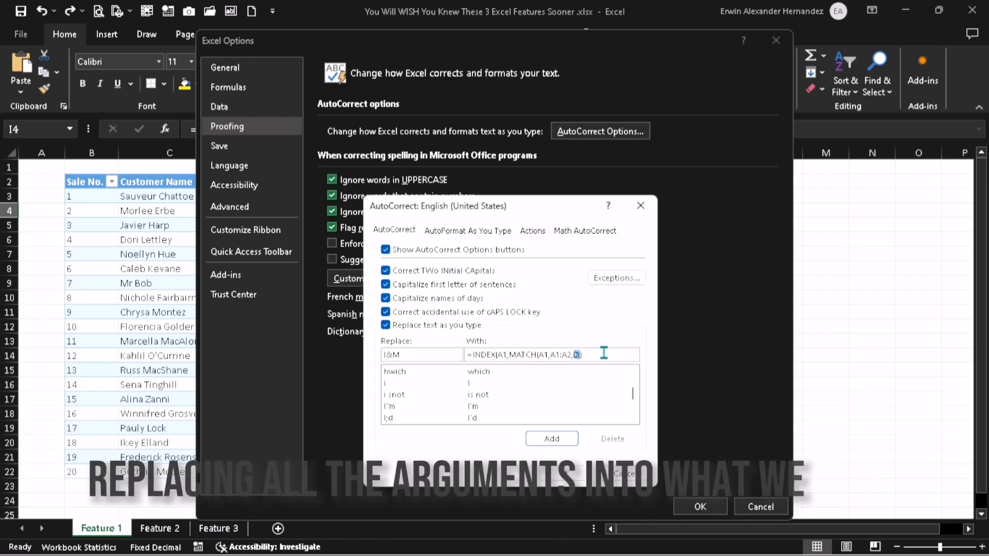
{"action": "key", "text": "Left"}
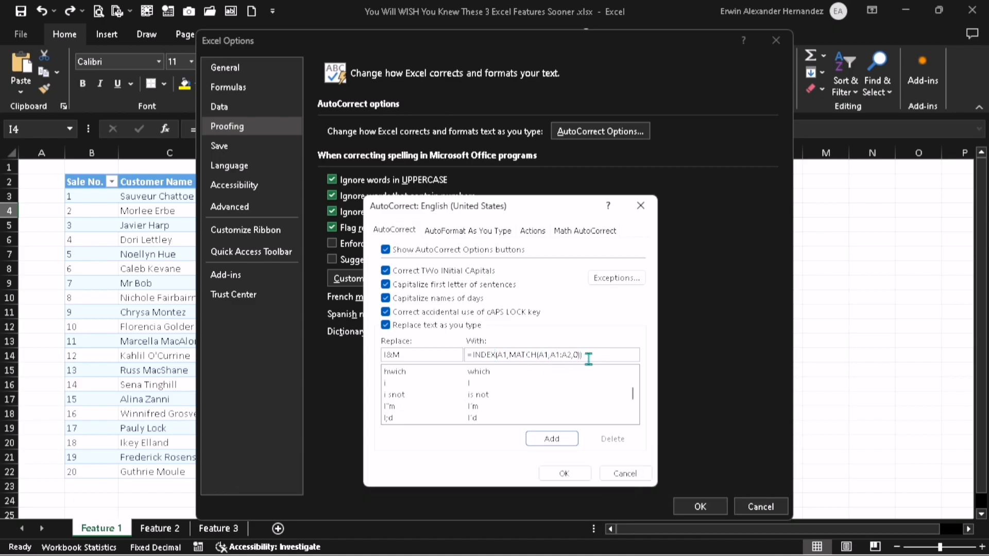
- Add the I&M entry to the AutoCorrect list and accept the changed options
{"action": "left_click", "coordinate": [549, 441]}
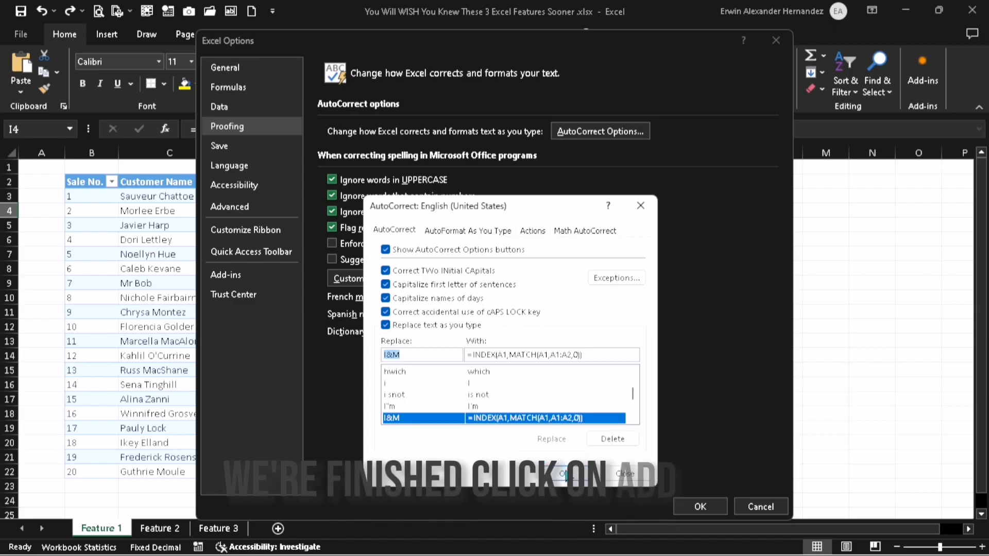
{"action": "left_click", "coordinate": [566, 473]}
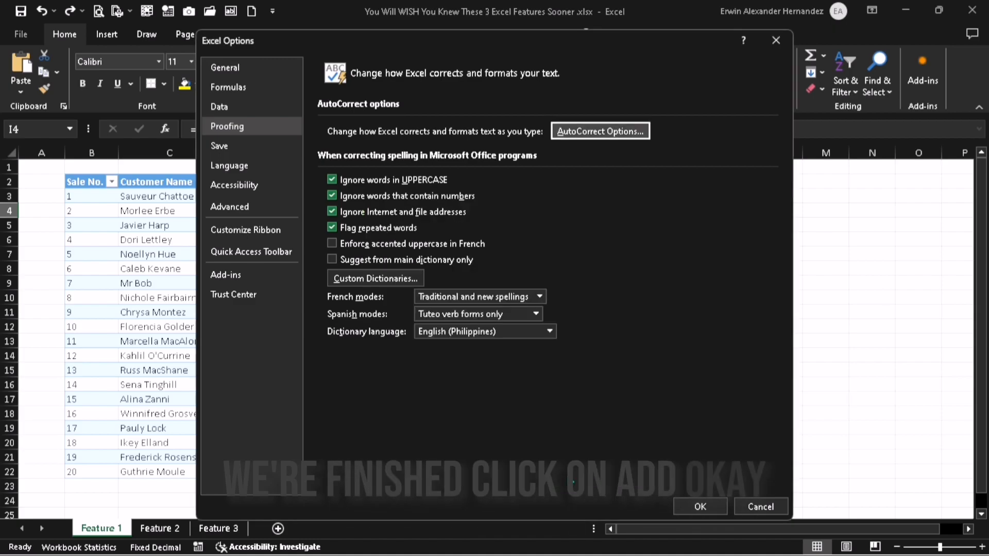
{"action": "left_click", "coordinate": [700, 506]}
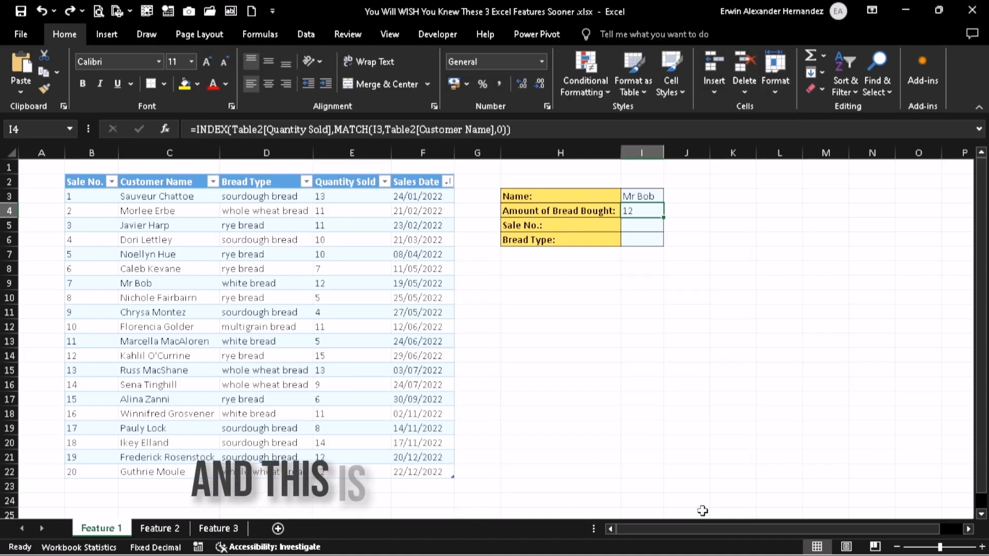
- Enter the I&M shortcut in the Sale No. result cell I5
{"action": "left_click", "coordinate": [653, 227]}
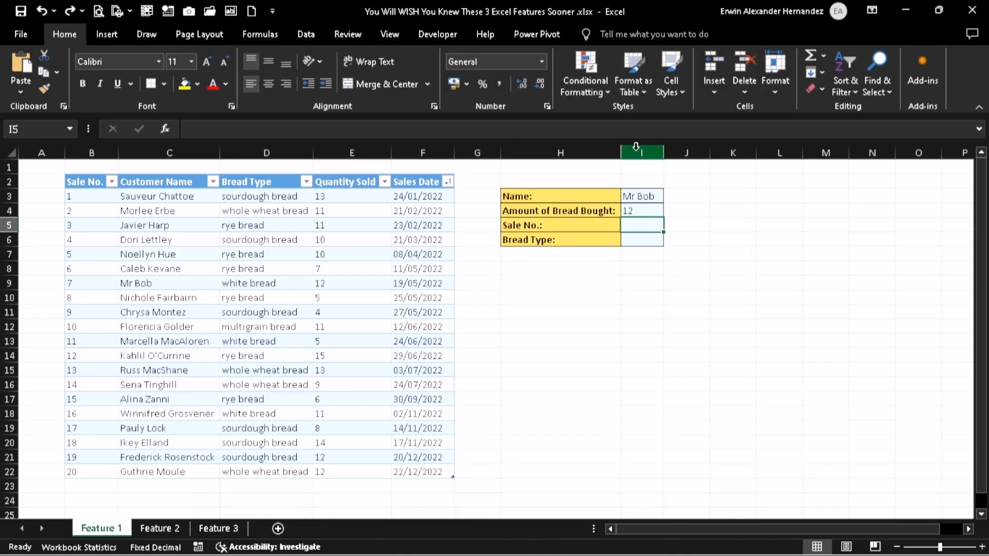
{"action": "left_click", "coordinate": [631, 134]}
{"action": "type", "text": "I&M"}
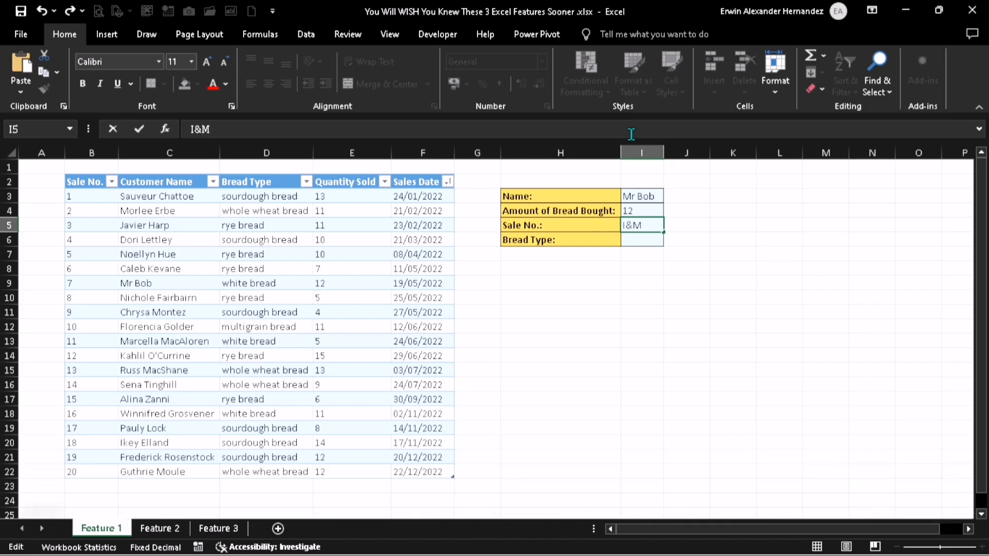
{"action": "key", "text": "Return"}
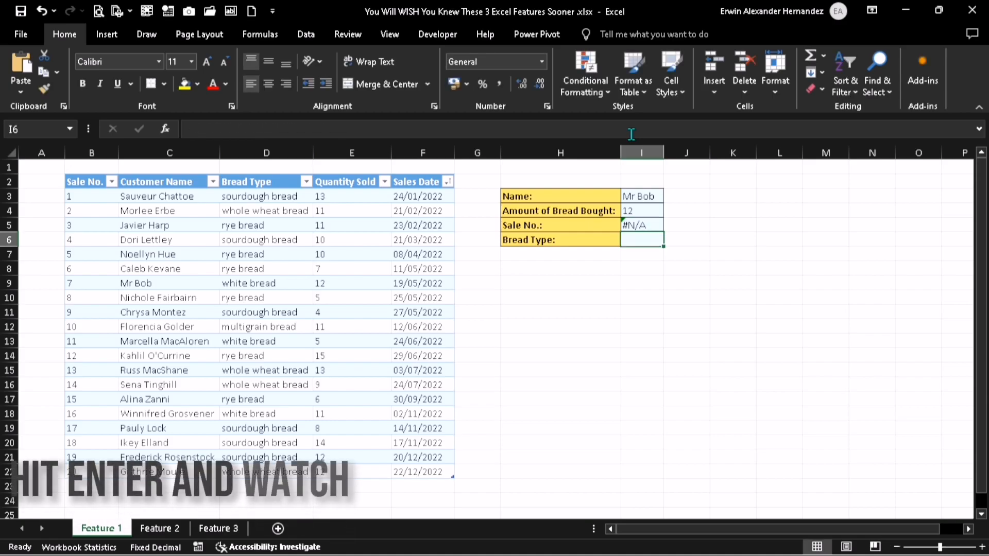
- Set the I5 formula to return the Sale No. column, matching I3 against Customer Name, and check it against the table row
{"action": "left_click", "coordinate": [638, 226]}
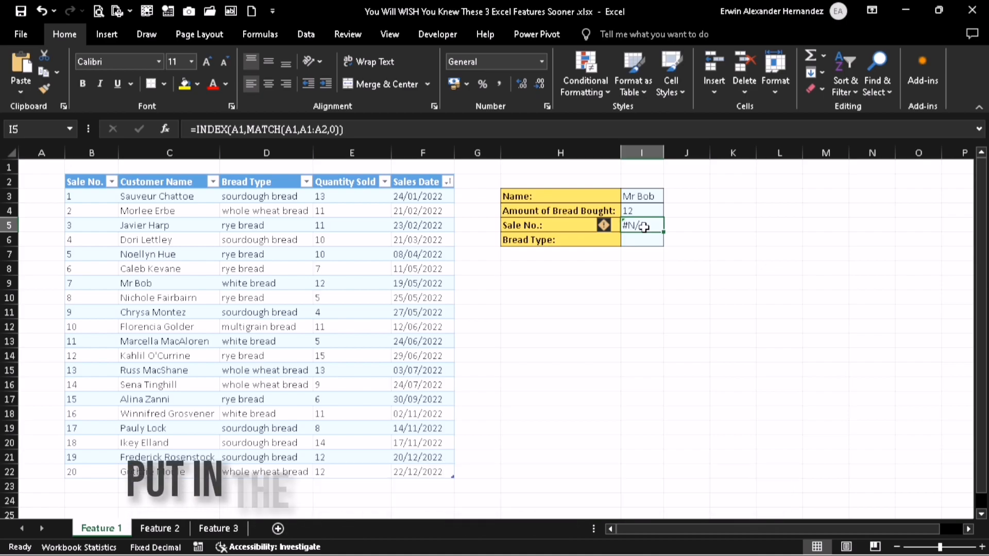
{"action": "double_click", "coordinate": [205, 129]}
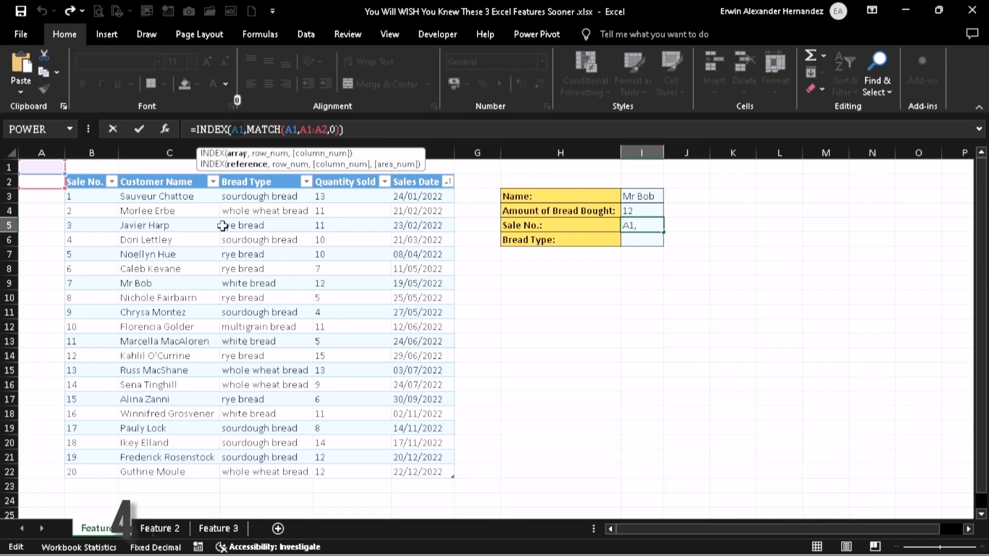
{"action": "left_click", "coordinate": [92, 196]}
{"action": "left_click_drag", "start_coordinate": [128, 462], "coordinate": [103, 472]}
{"action": "double_click", "coordinate": [351, 129]}
{"action": "left_click", "coordinate": [634, 198]}
{"action": "double_click", "coordinate": [372, 129]}
{"action": "left_click_drag", "start_coordinate": [186, 198], "coordinate": [175, 471]}
{"action": "key", "text": "Return"}
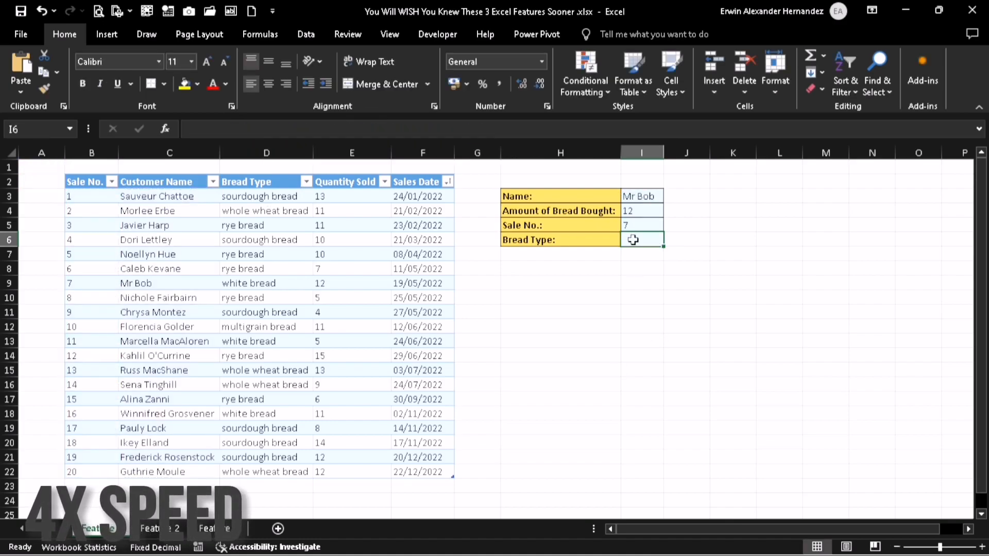
{"action": "left_click", "coordinate": [639, 226]}
{"action": "left_click", "coordinate": [92, 283]}
{"action": "left_click_drag", "start_coordinate": [93, 284], "coordinate": [150, 285]}
- Insert the I&M AutoCorrect formula in the Bread Type result cell I6
{"action": "left_click", "coordinate": [637, 240]}
{"action": "left_click", "coordinate": [631, 129]}
{"action": "key", "text": "ctrl+v"}
{"action": "key", "text": "Return"}
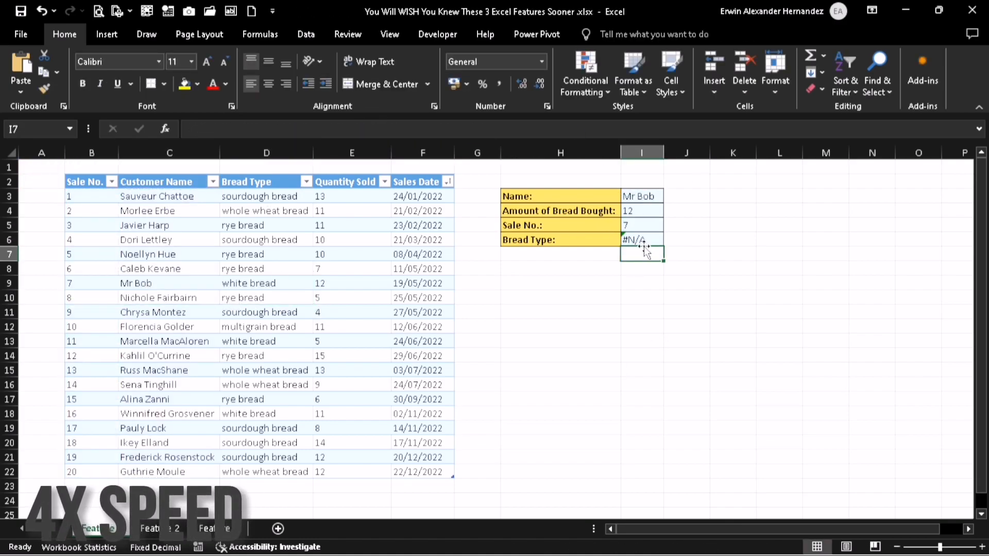
- Complete the I6 formula as =INDEX(Table2[Bread Type],MATCH(I3,Table2[Customer Name],0)) and check it against the matching table row
{"action": "left_click", "coordinate": [641, 241]}
{"action": "left_click", "coordinate": [243, 130]}
{"action": "left_click_drag", "start_coordinate": [258, 197], "coordinate": [257, 471]}
{"action": "left_click", "coordinate": [376, 130]}
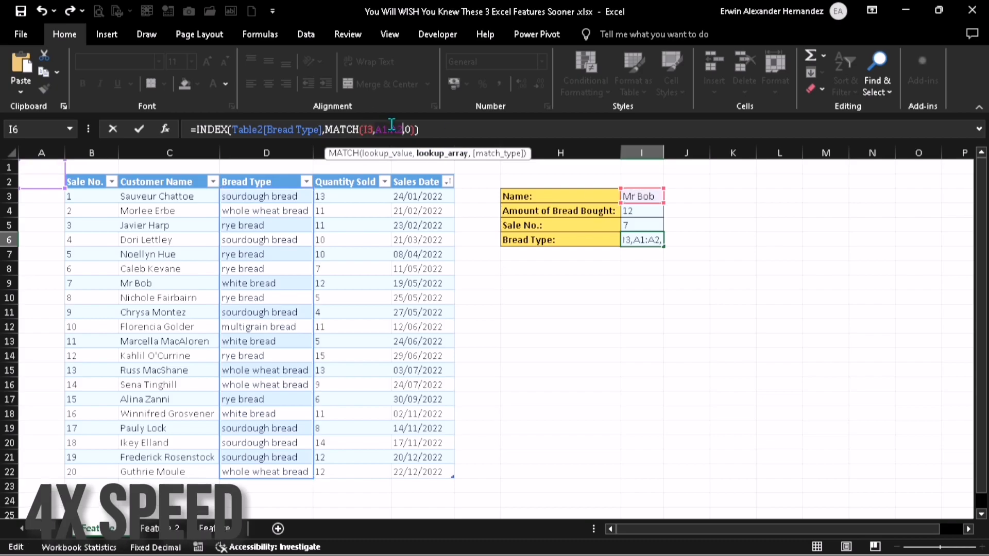
{"action": "left_click_drag", "start_coordinate": [155, 197], "coordinate": [176, 471]}
{"action": "key", "text": "Return"}
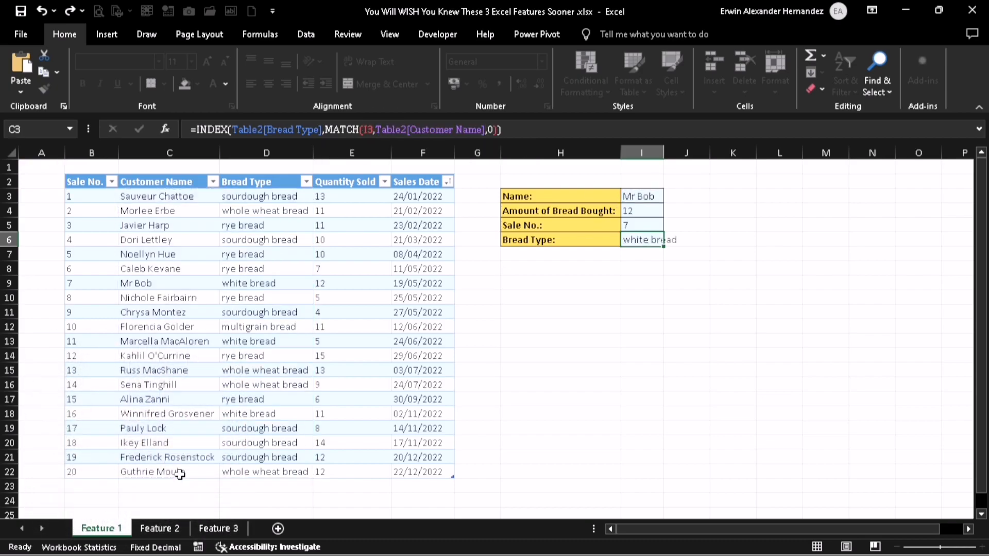
{"action": "left_click_drag", "start_coordinate": [89, 284], "coordinate": [267, 297]}
{"action": "left_click_drag", "start_coordinate": [104, 281], "coordinate": [229, 282]}
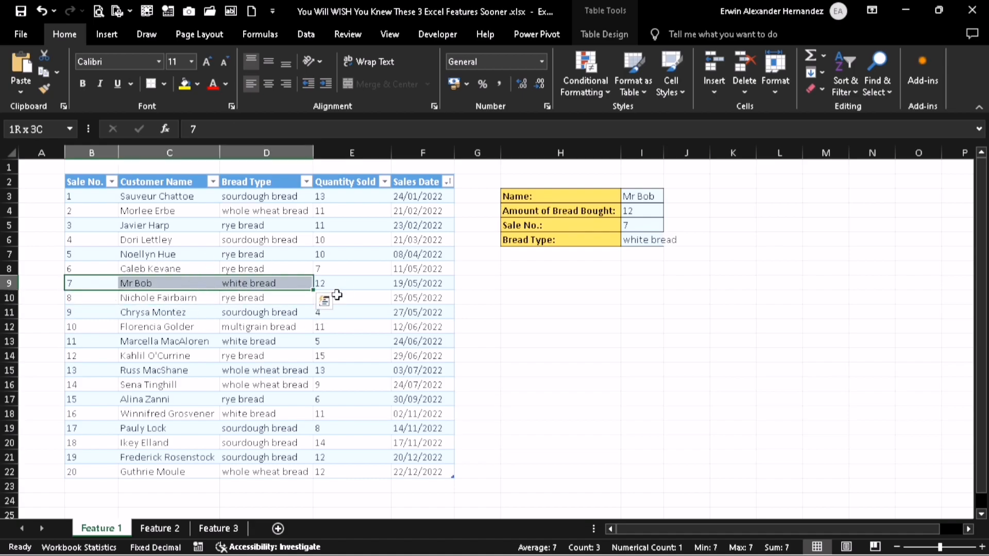
{"action": "left_click", "coordinate": [498, 298]}
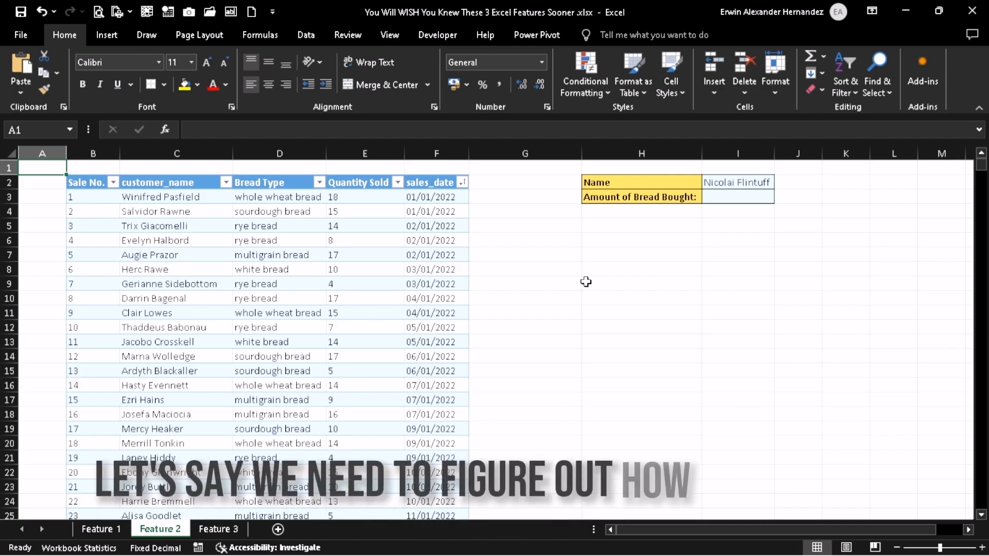
{"action": "left_click", "coordinate": [748, 182]}
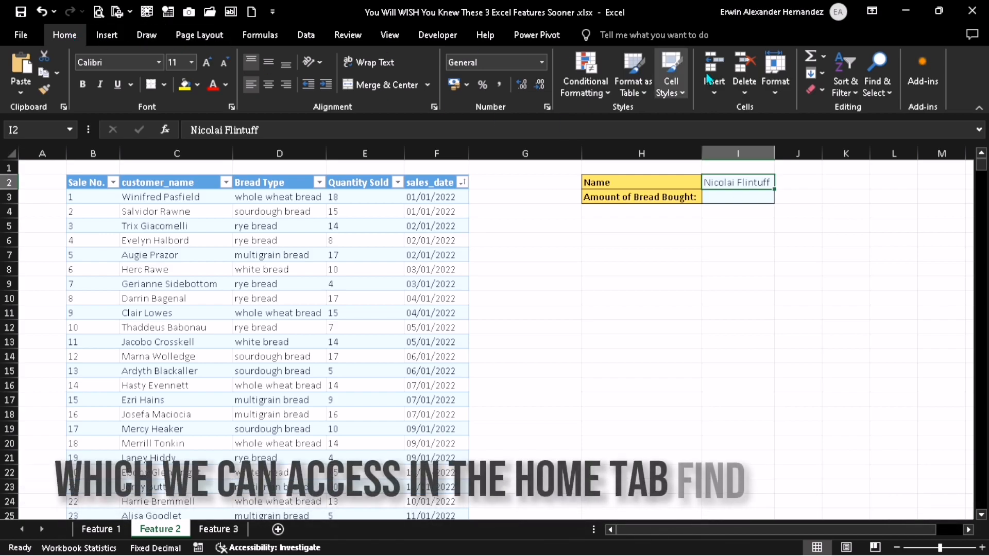
{"action": "left_click", "coordinate": [872, 86]}
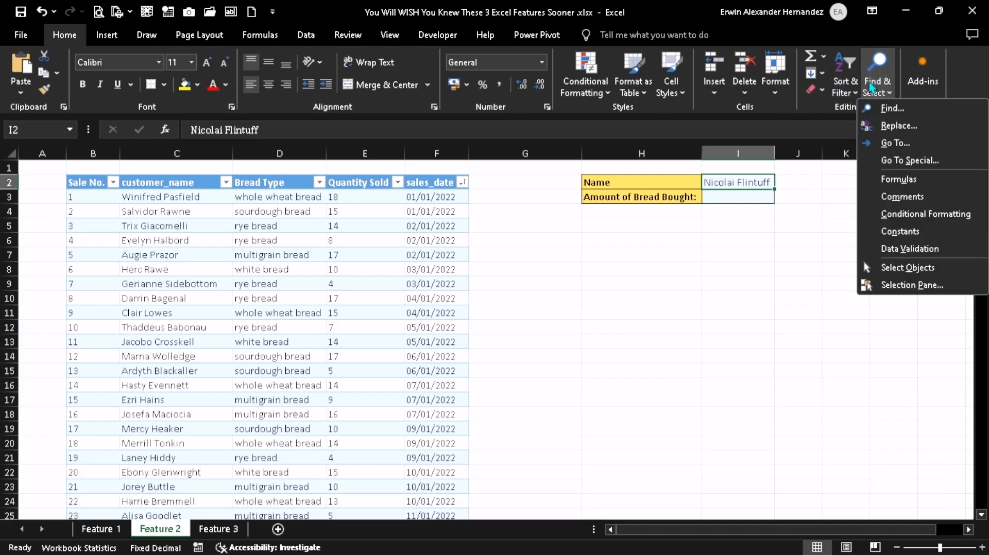
{"action": "left_click", "coordinate": [886, 108]}
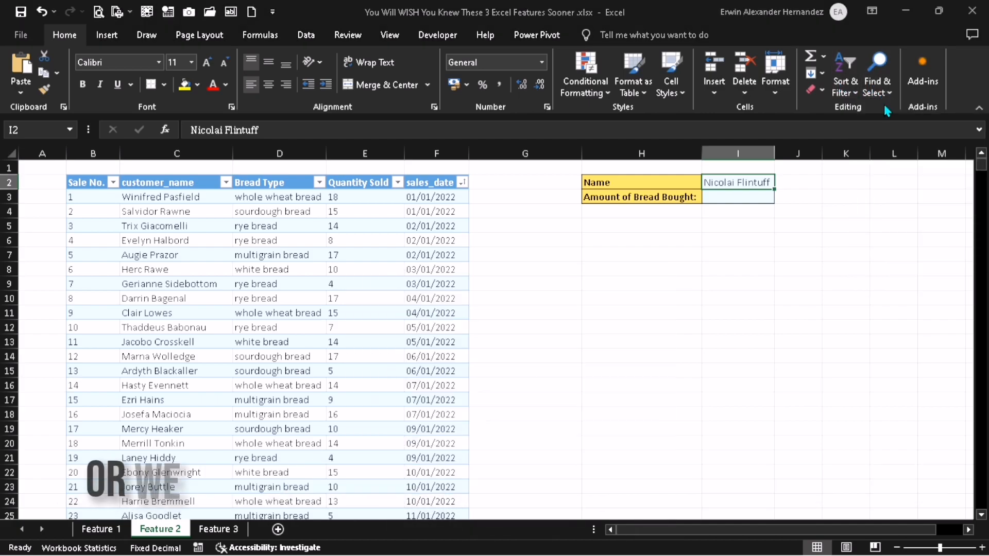
{"action": "key", "text": "Escape"}
{"action": "left_click", "coordinate": [613, 271]}
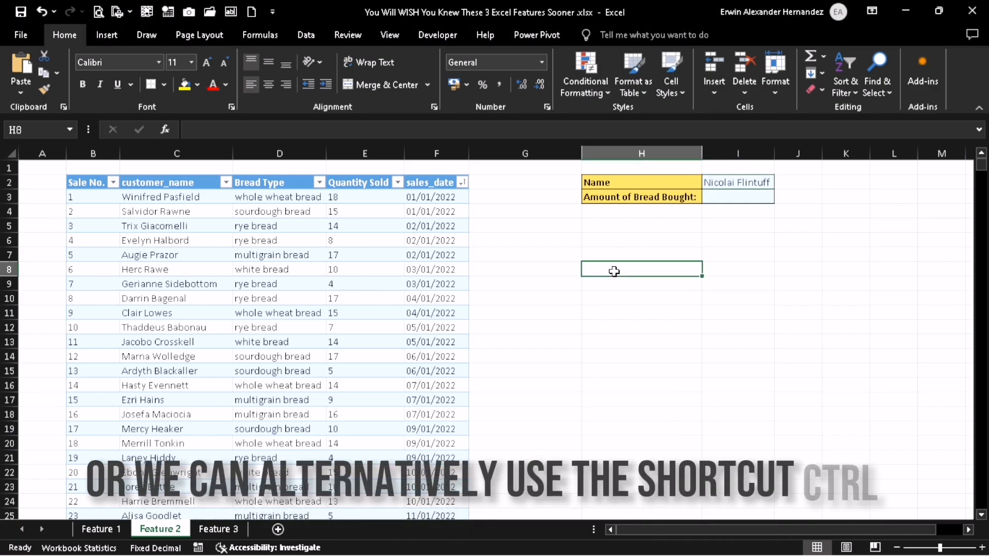
- Search the sheet for the customer named in I2 and check the Quantity Sold in the matching table row
{"action": "key", "text": "ctrl+f"}
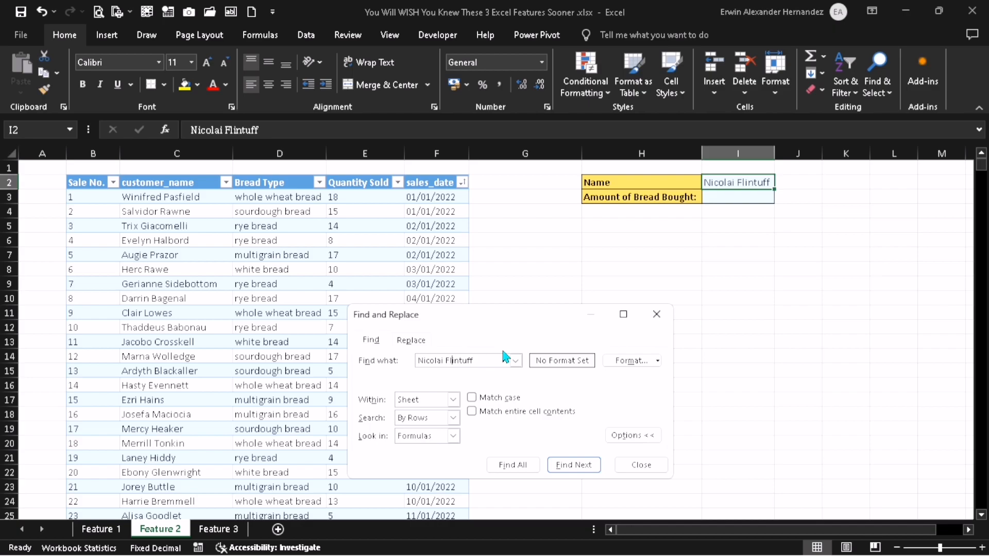
{"action": "left_click", "coordinate": [573, 465]}
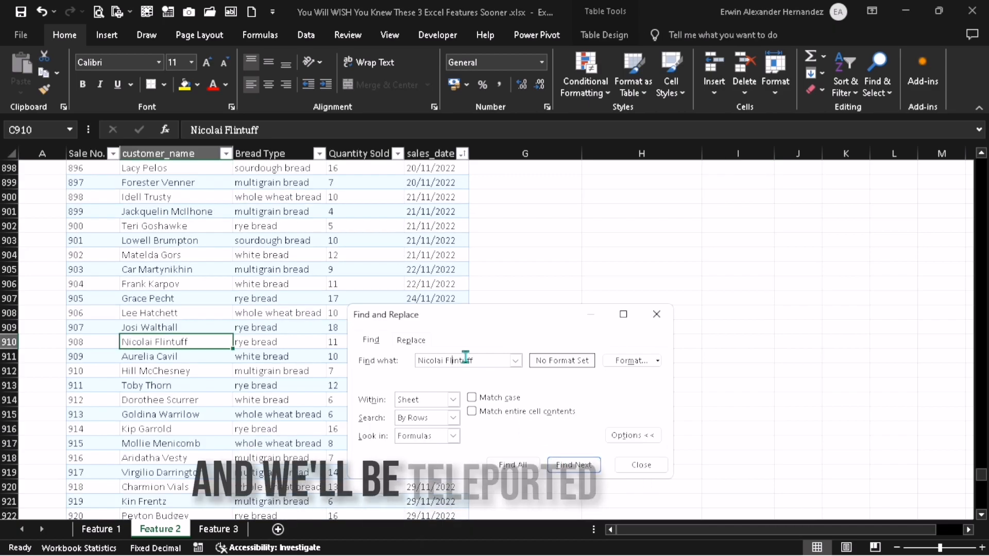
{"action": "left_click_drag", "start_coordinate": [404, 306], "coordinate": [595, 268]}
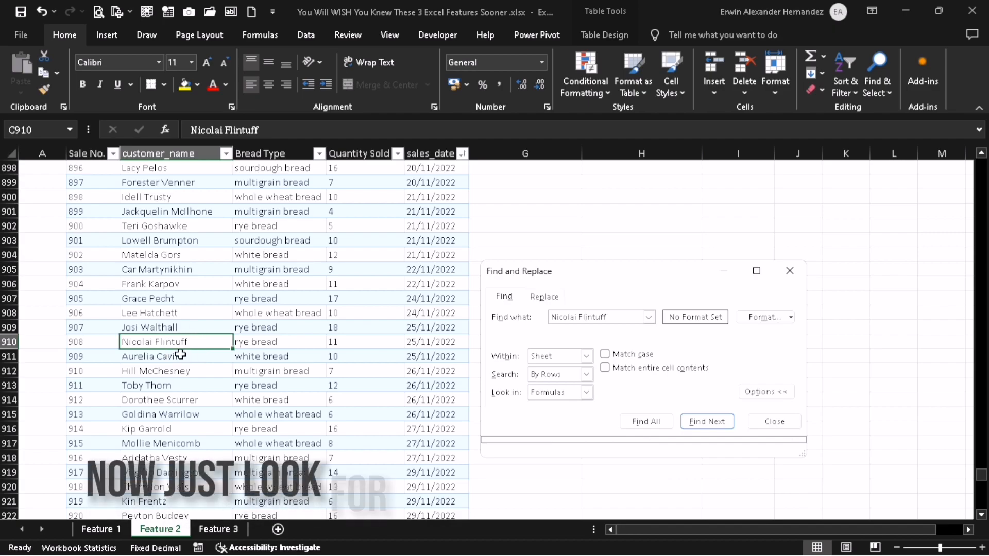
{"action": "left_click", "coordinate": [341, 340]}
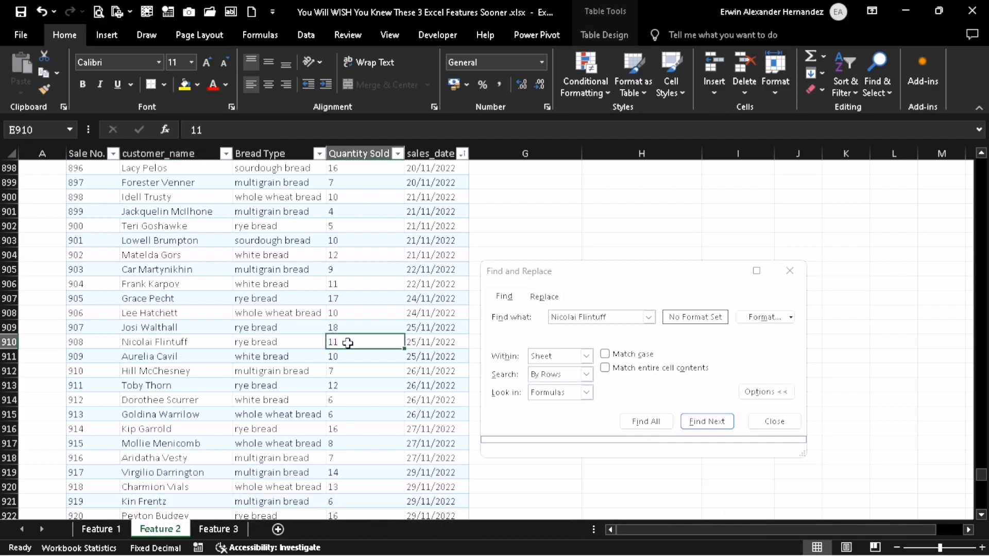
- Return to the lookup cells, close the search, and enter 11 as the Amount of Bread Bought in I3
{"action": "left_click", "coordinate": [710, 421]}
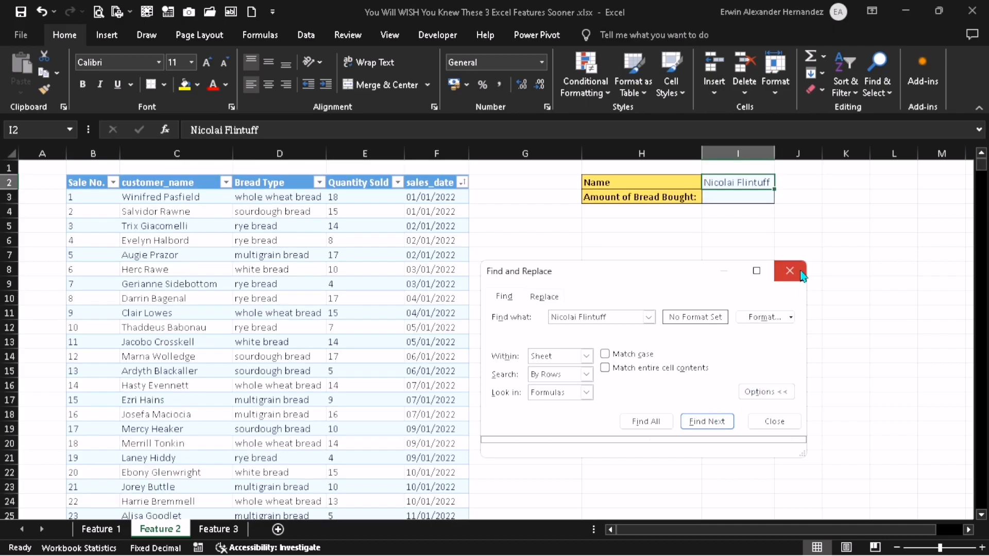
{"action": "left_click", "coordinate": [789, 270]}
{"action": "left_click", "coordinate": [761, 197]}
{"action": "type", "text": "11"}
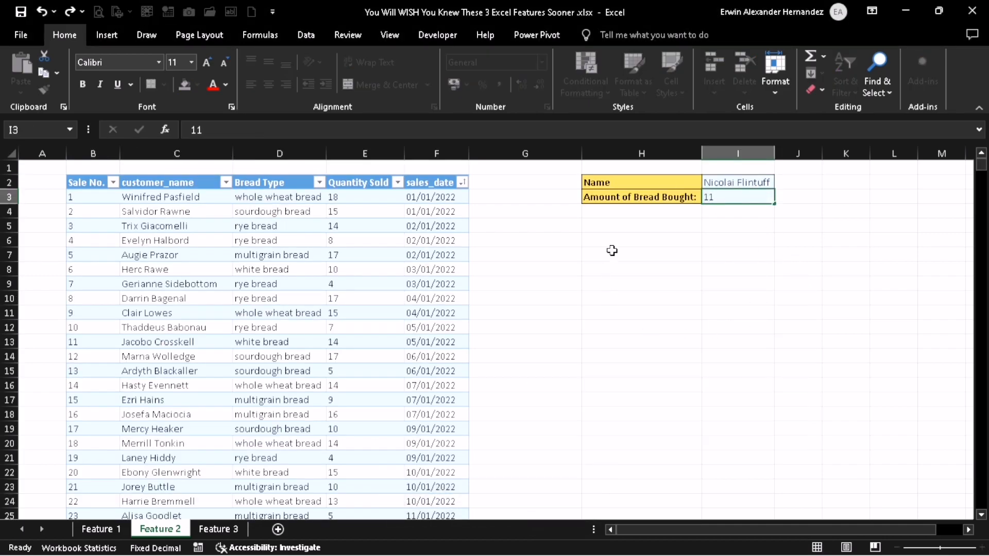
{"action": "left_click", "coordinate": [611, 250]}
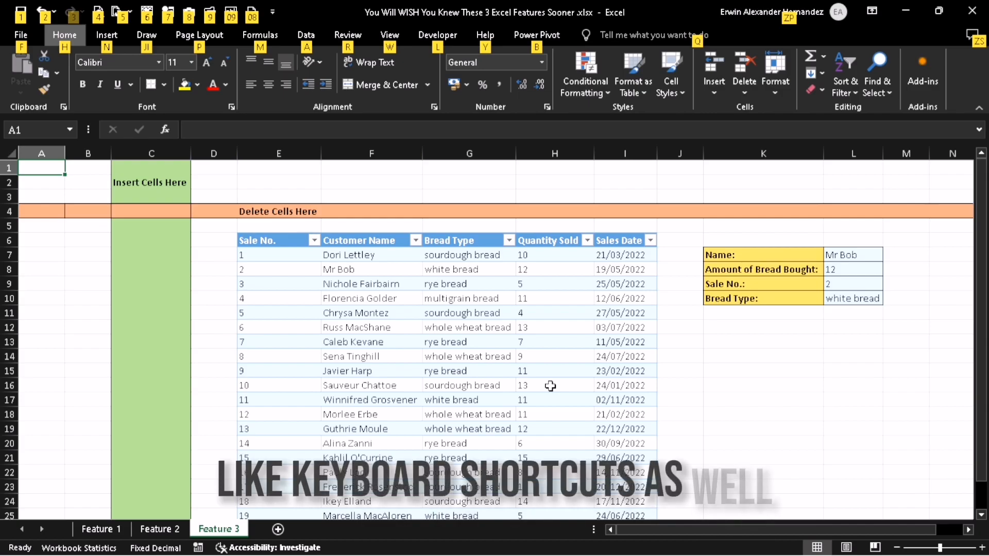
- Insert a new column before the green Insert Cells Here column C on the Feature 3 sheet
{"action": "left_click", "coordinate": [157, 197]}
{"action": "key", "text": "ctrl+space"}
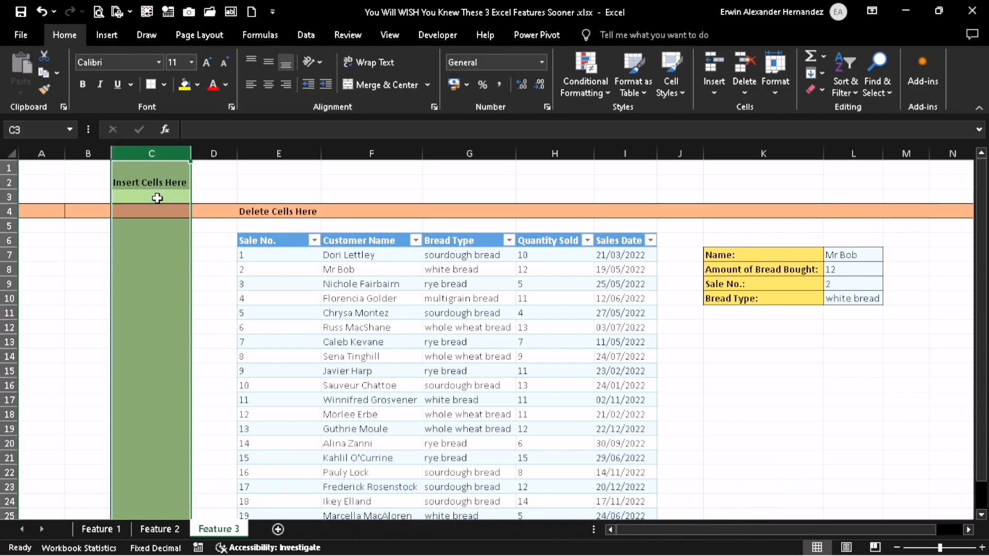
{"action": "key", "text": "alt"}
{"action": "key", "text": "h"}
{"action": "key", "text": "i"}
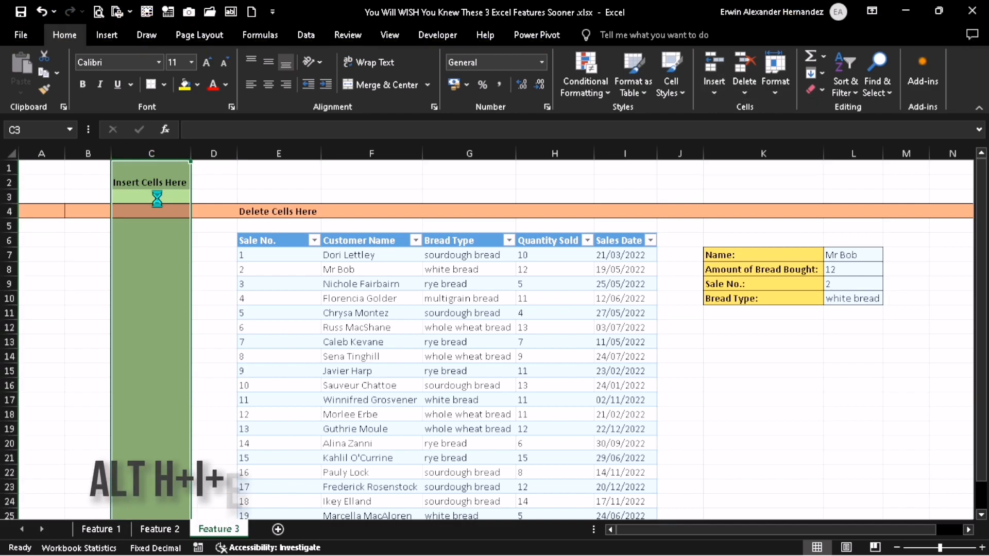
{"action": "key", "text": "e"}
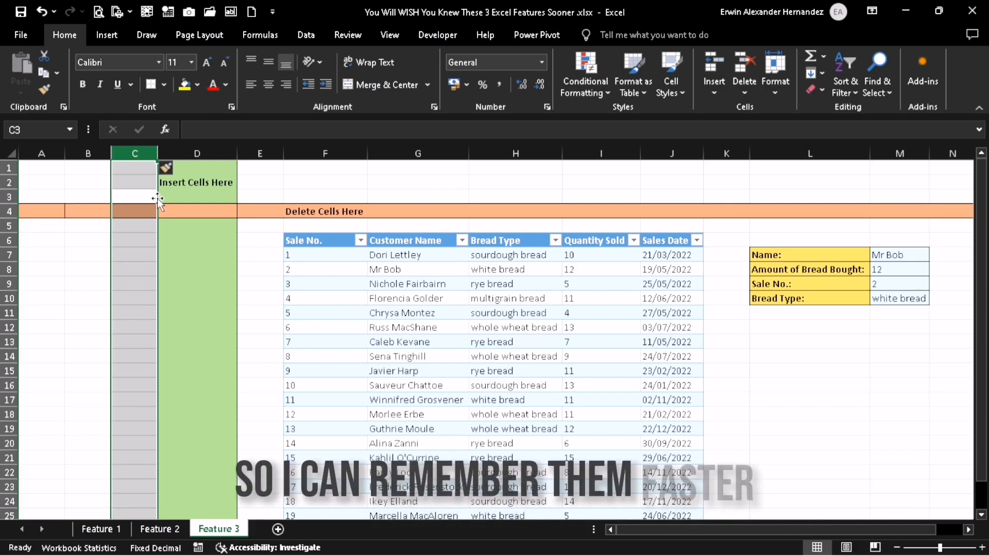
- Delete the entire orange Delete Cells Here row 4
{"action": "left_click", "coordinate": [86, 208]}
{"action": "key", "text": "shift+space"}
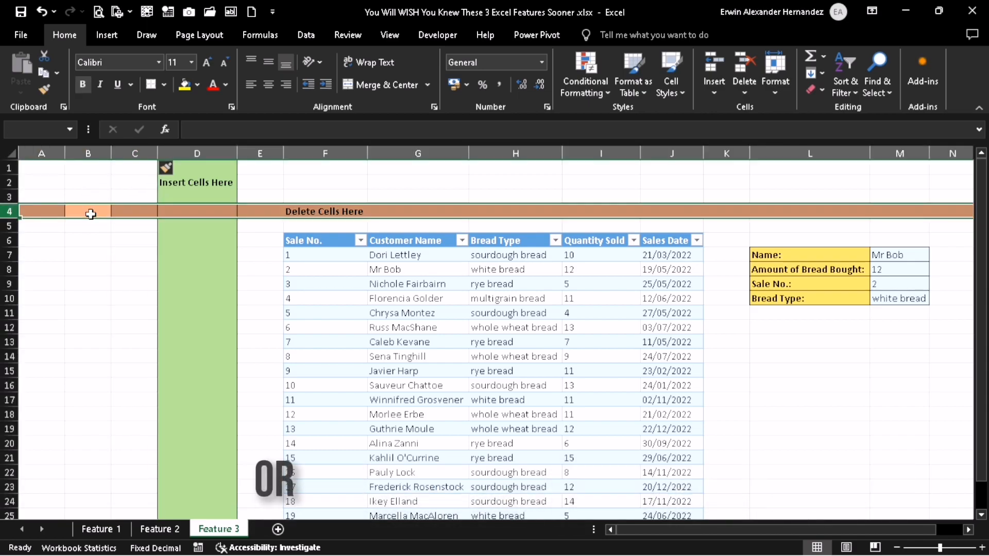
{"action": "key", "text": "alt+h"}
{"action": "key", "text": "d"}
{"action": "key", "text": "d"}
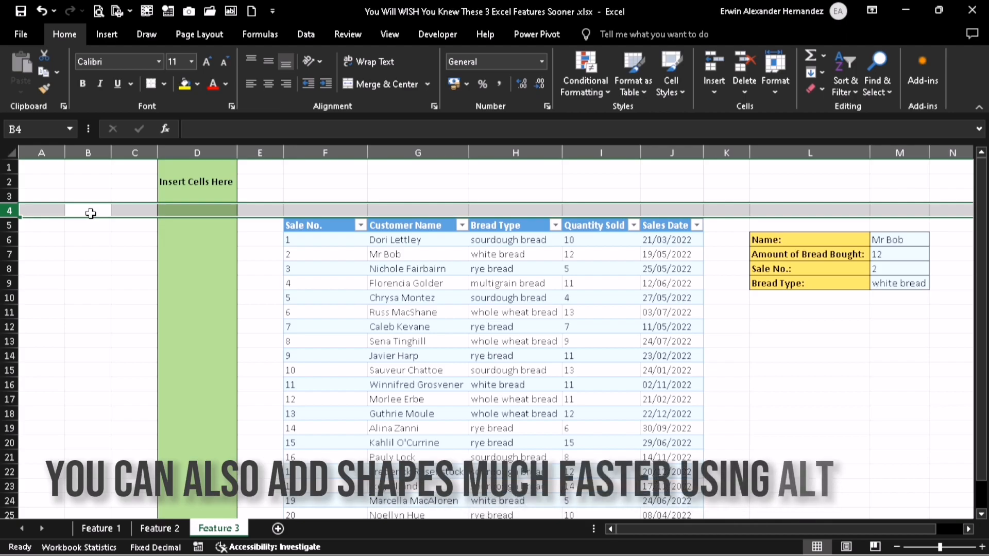
- Draw a rectangle about 4.74 cm high and 4.58 cm wide over columns B to D, and delete it
{"action": "left_click", "coordinate": [90, 214]}
{"action": "key", "text": "alt"}
{"action": "key", "text": "n"}
{"action": "key", "text": "s"}
{"action": "key", "text": "h"}
{"action": "key", "text": "Return"}
{"action": "left_click_drag", "start_coordinate": [64, 191], "coordinate": [191, 321]}
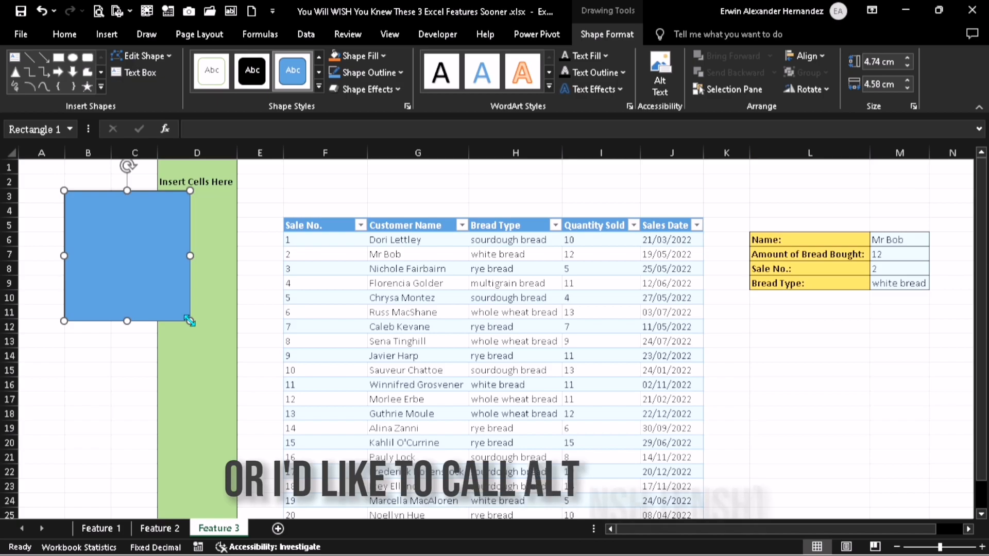
{"action": "key", "text": "Delete"}
{"action": "left_click", "coordinate": [131, 292]}
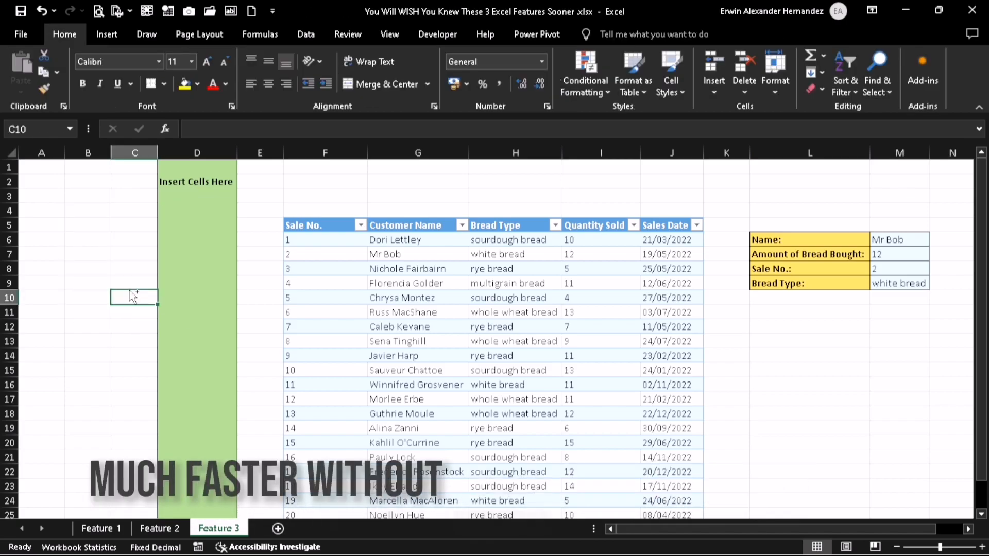
- Try deleting the contents of every cell on the Feature 3 sheet, and undo the deletion
{"action": "key", "text": "ctrl+a"}
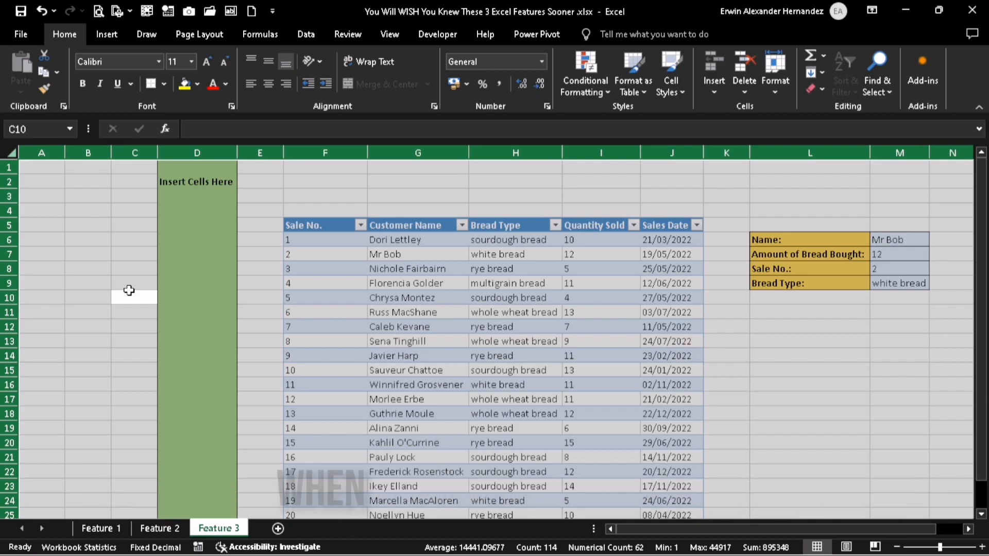
{"action": "key", "text": "Delete"}
{"action": "left_click", "coordinate": [793, 212]}
{"action": "left_click", "coordinate": [187, 292]}
{"action": "key", "text": "ctrl+z"}
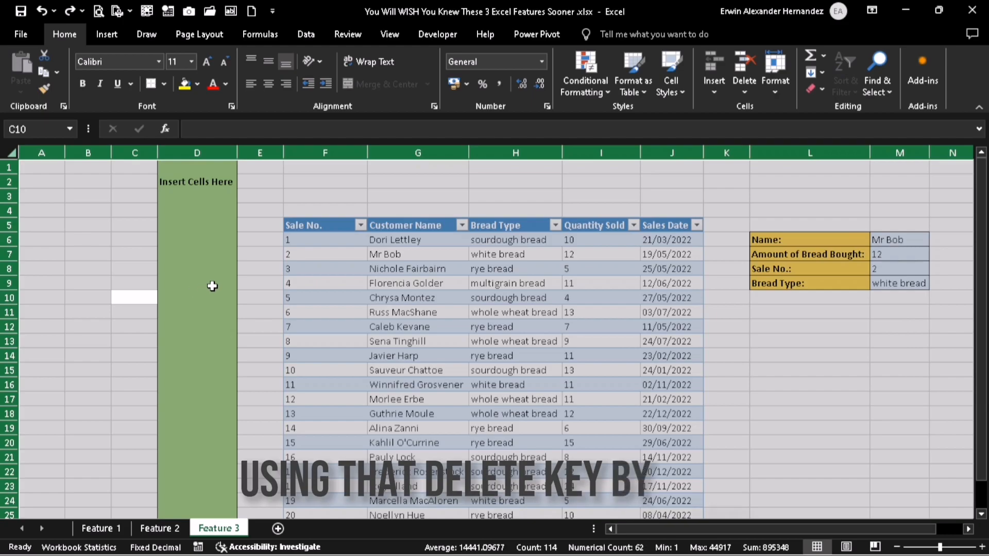
- Clear all contents and formatting from the entire Feature 3 sheet with Clear All
{"action": "left_click", "coordinate": [258, 270]}
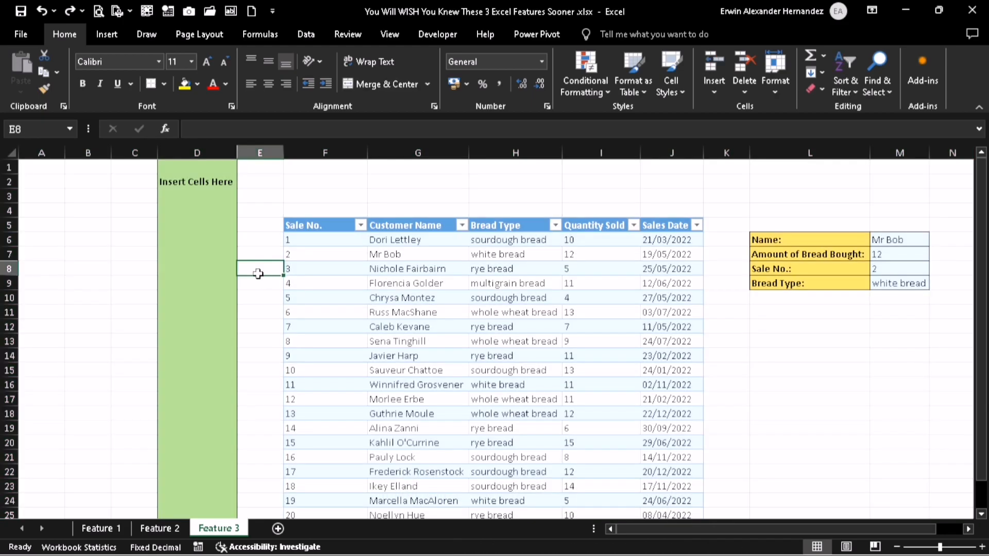
{"action": "key", "text": "ctrl+a"}
{"action": "key", "text": "h"}
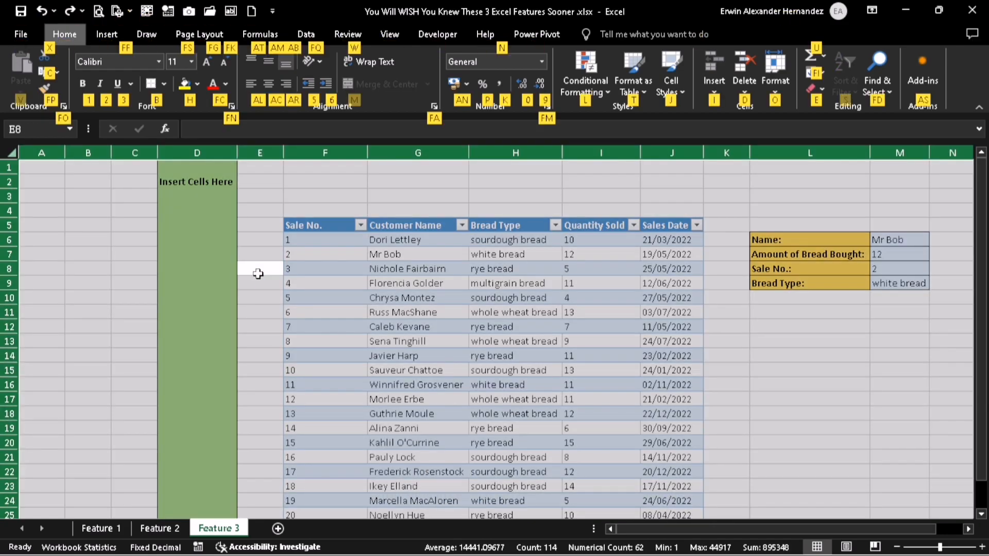
{"action": "key", "text": "e"}
{"action": "key", "text": "a"}
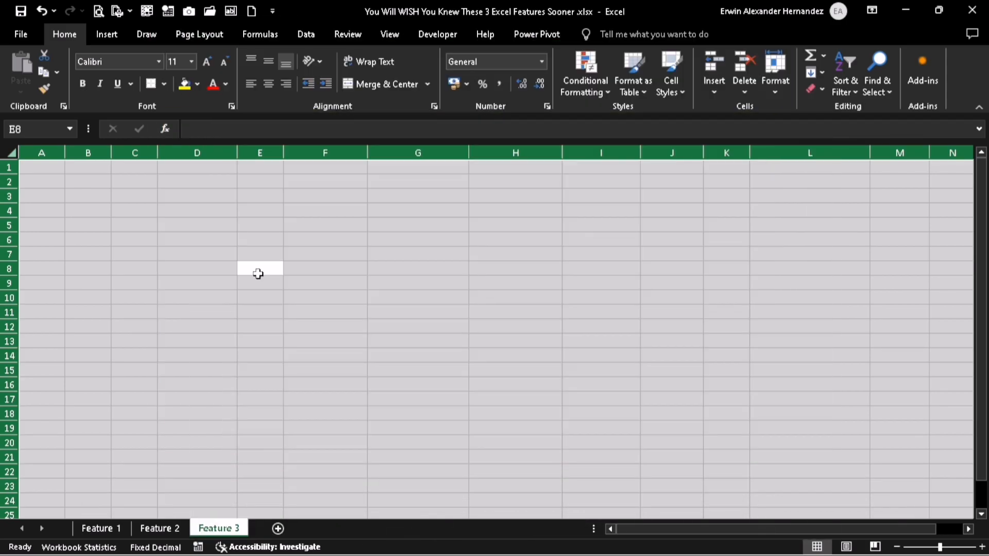
{"action": "left_click", "coordinate": [286, 240]}
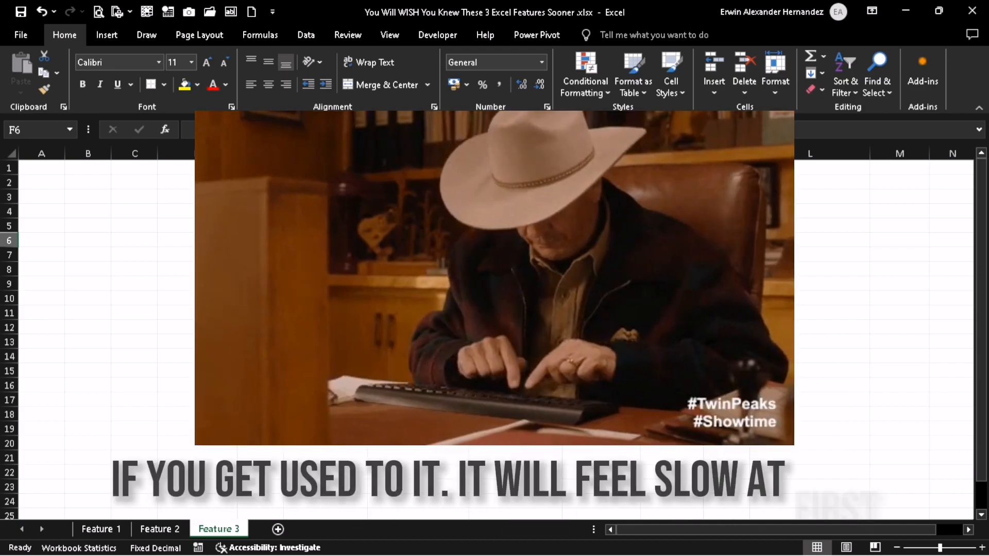
{"action": "left_click", "coordinate": [216, 240]}
{"action": "key", "text": "ctrl+space"}
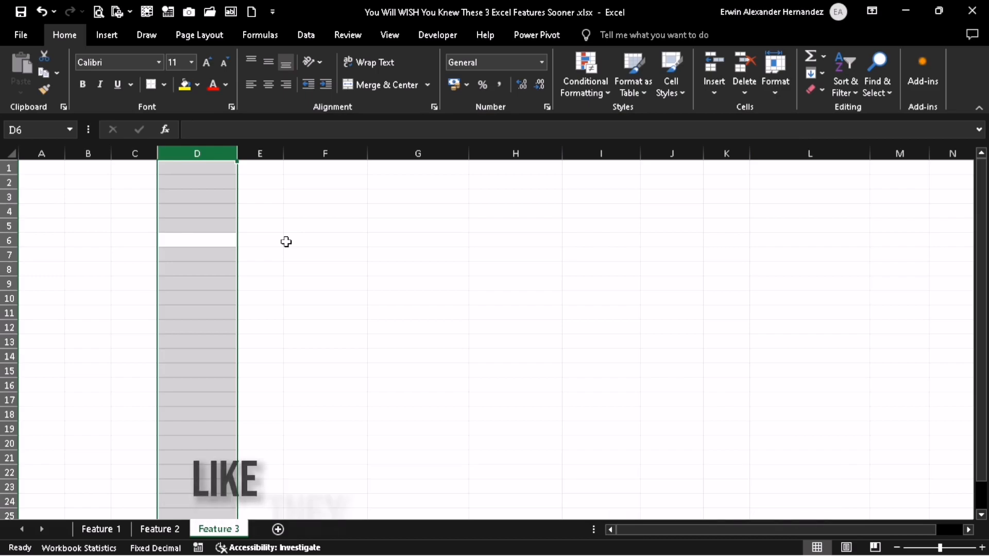
{"action": "key", "text": "shift+space"}
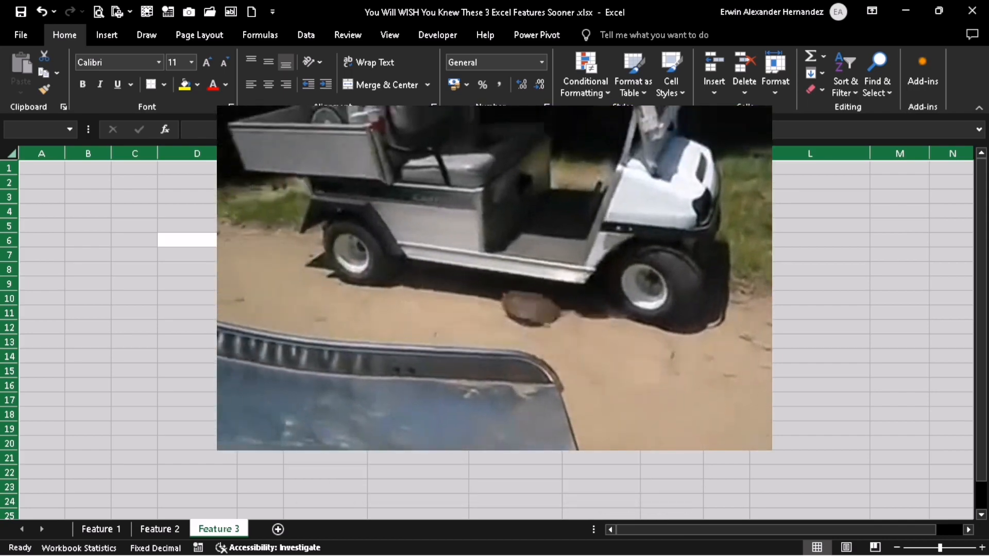
{"action": "left_click", "coordinate": [99, 182]}
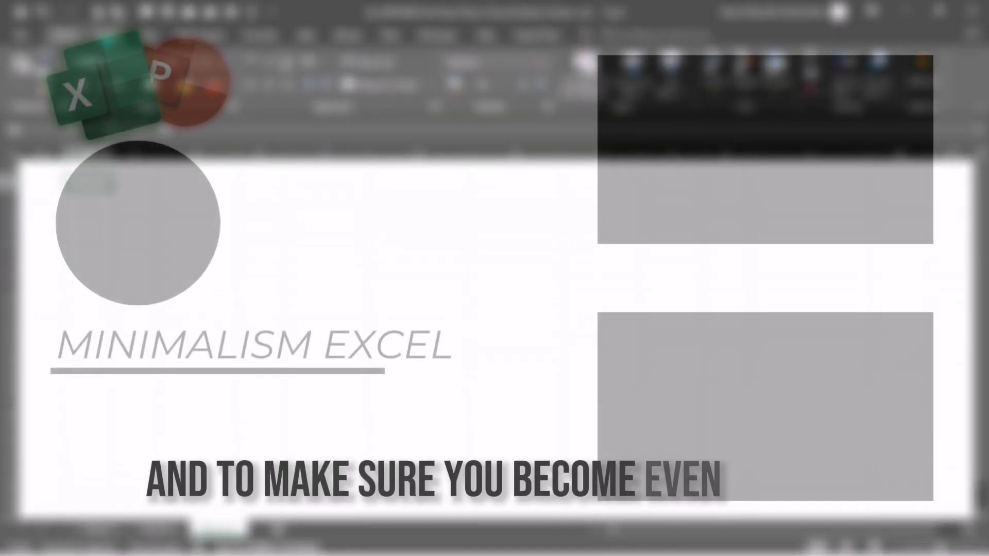